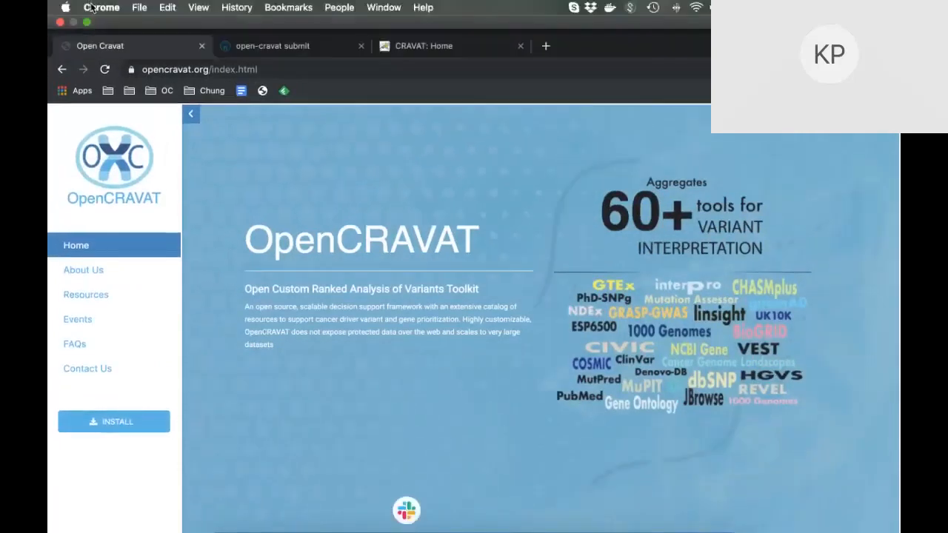
Leave full screen and open the GitHub quickstart wiki at the Windows and Mac OS installer section.
left_click(89, 24)
left_click(117, 419)
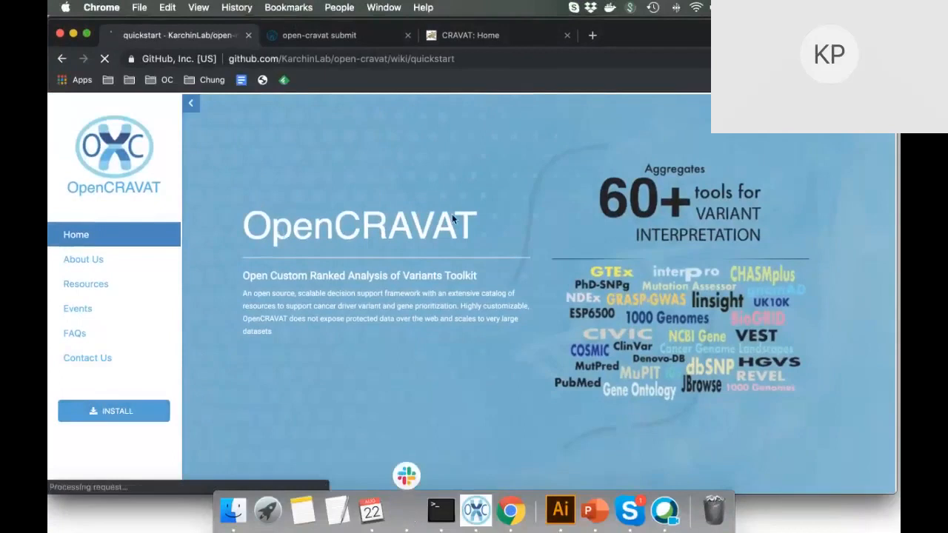
scroll(466, 283, "down", 5)
scroll(467, 282, "down", 5)
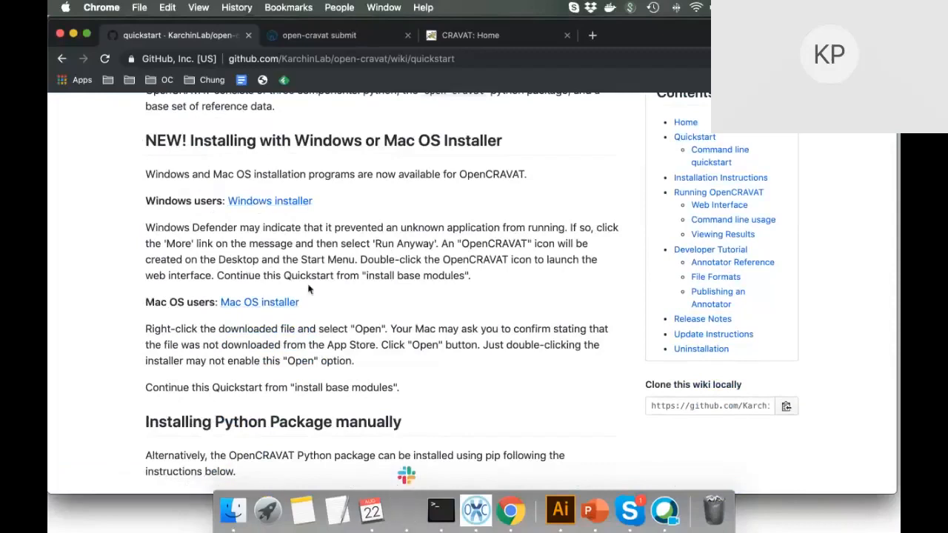
Switch to the local OpenCRAVAT submit page and check the server console.
left_click(336, 38)
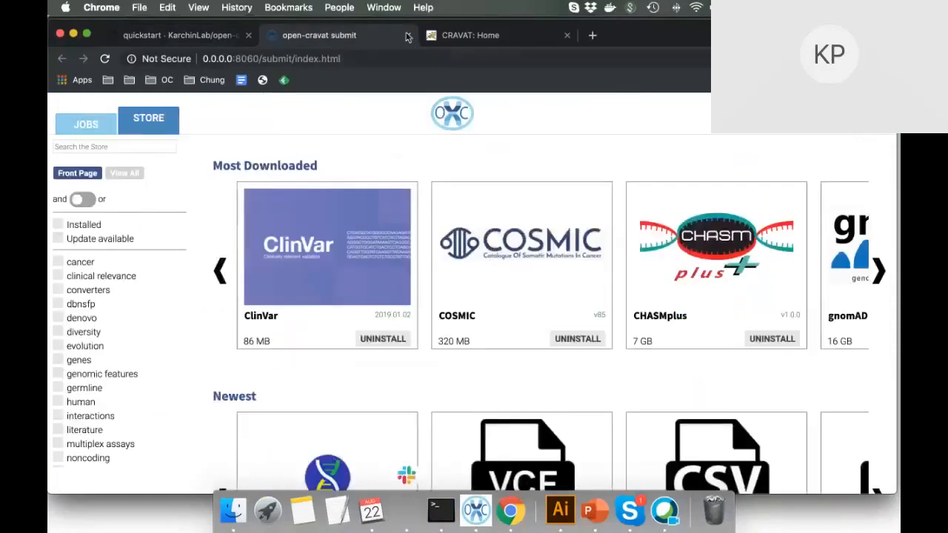
left_click(475, 509)
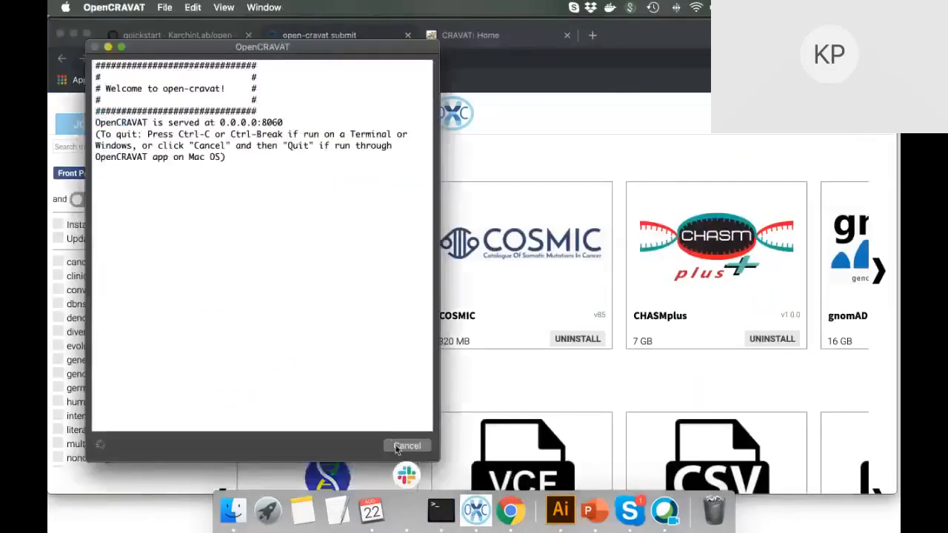
left_click(404, 446)
left_click(477, 510)
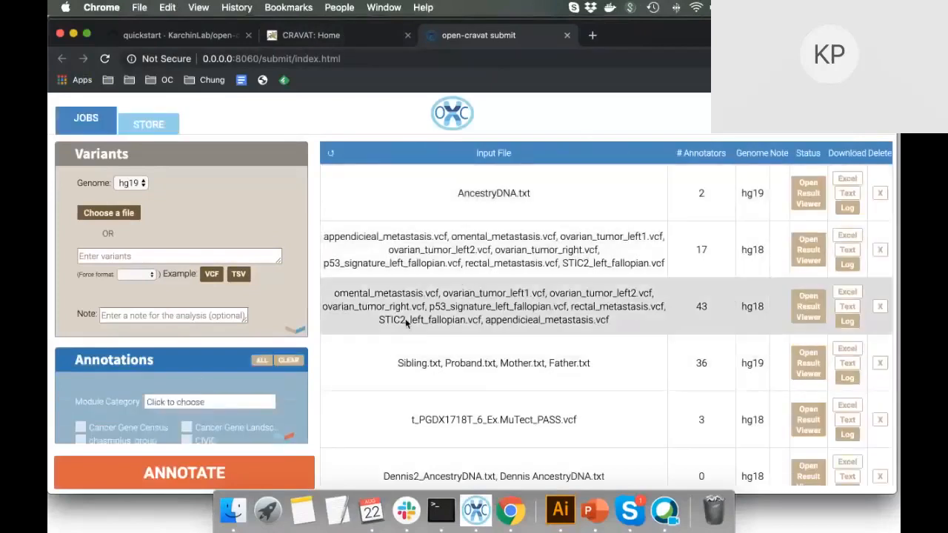
scroll(97, 228, "down", 1)
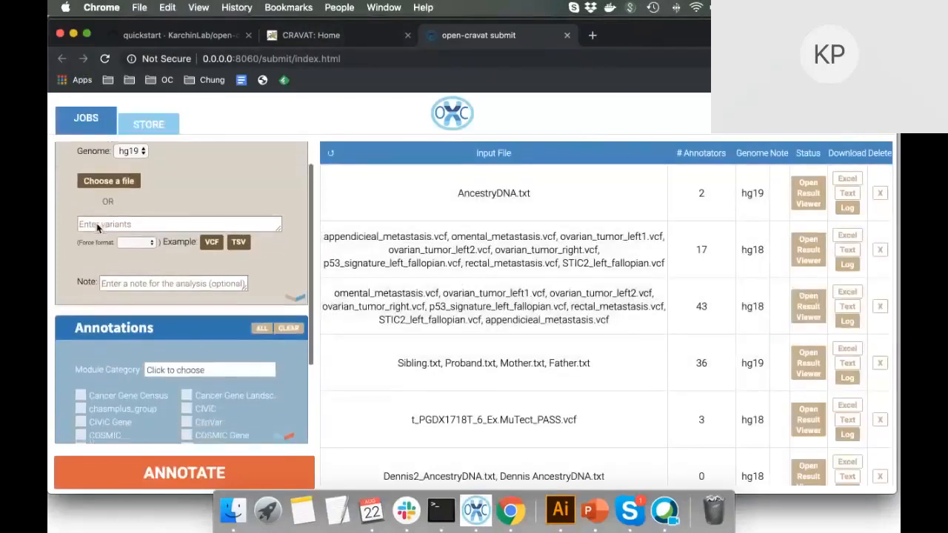
scroll(97, 228, "up", 1)
Set the job's genome build to hg18 and open the variant file chooser.
left_click(136, 183)
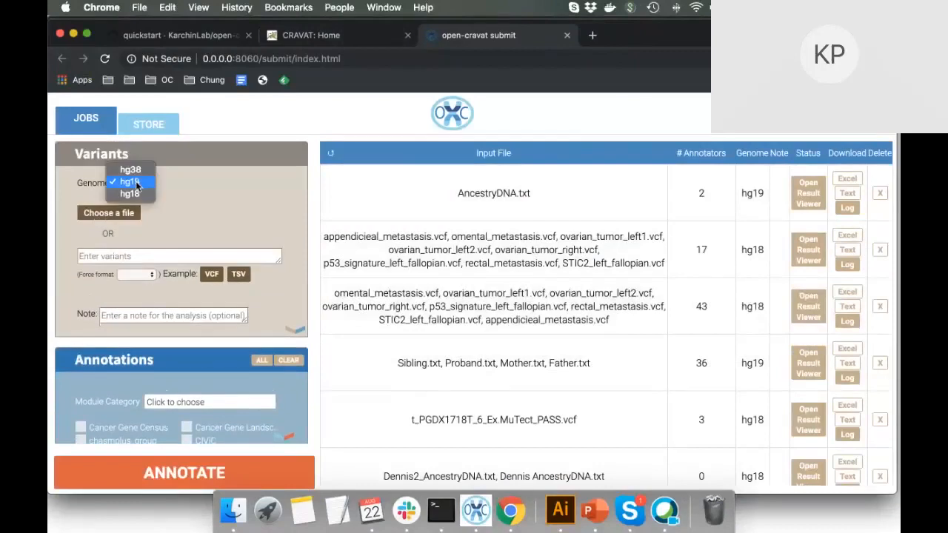
left_click(137, 193)
left_click(128, 213)
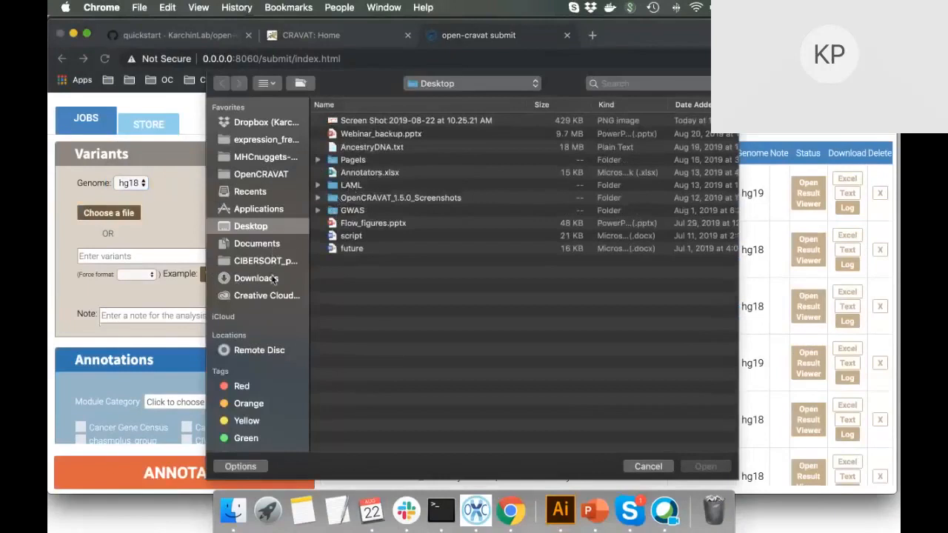
Attach the top five MuTect_PASS VCFs from OpenCRAVAT > data > t_PGDX1718R_vcfs as input.
left_click(274, 176)
double_click(348, 134)
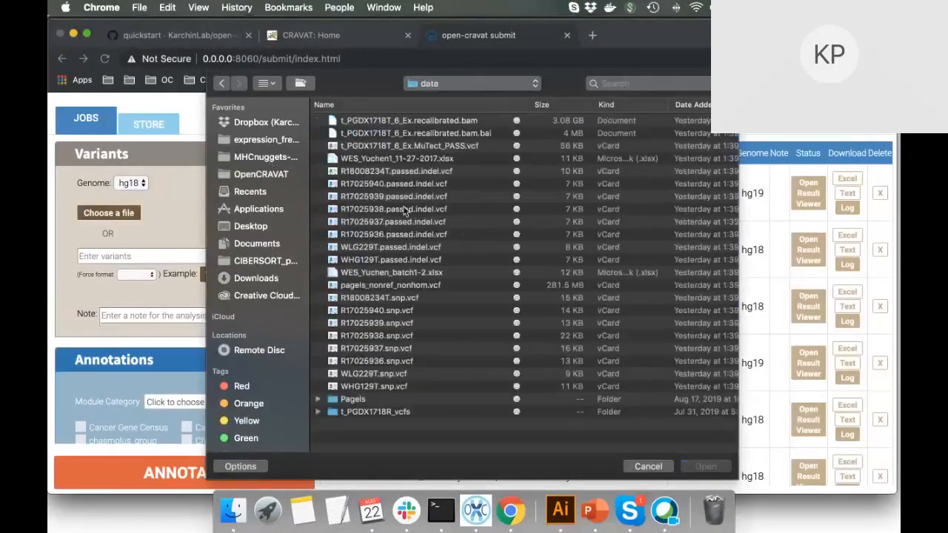
double_click(350, 412)
left_click(405, 170)
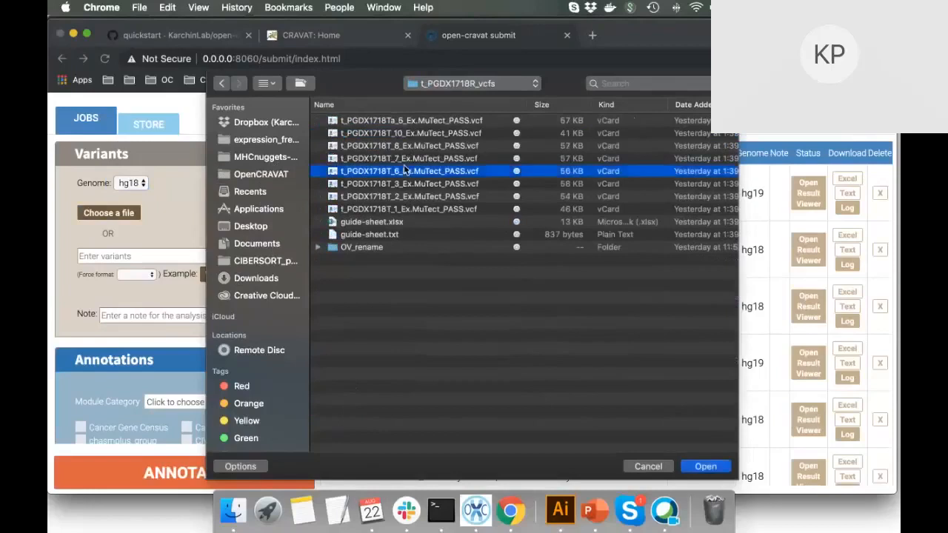
key("shift+Up")
key("shift+Up")
key("shift+Up")
key("shift+Up")
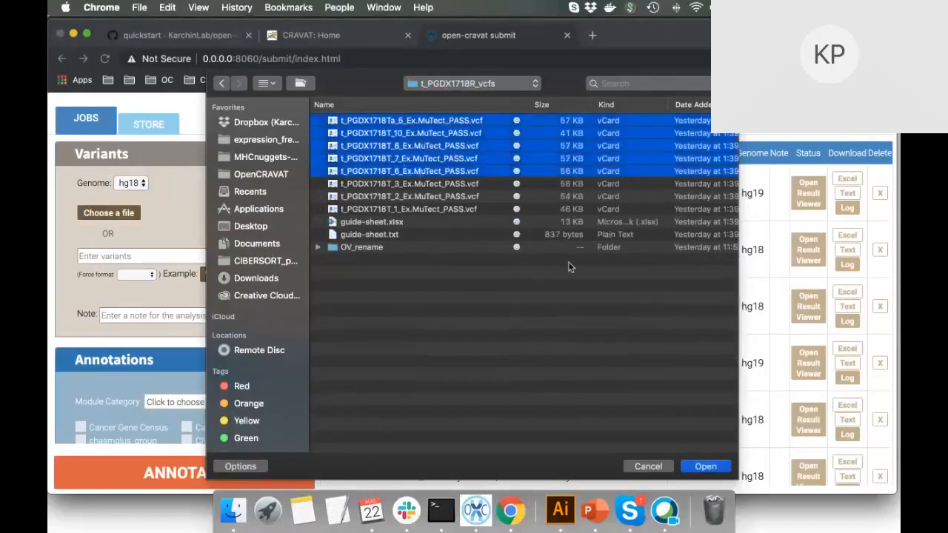
left_click(703, 466)
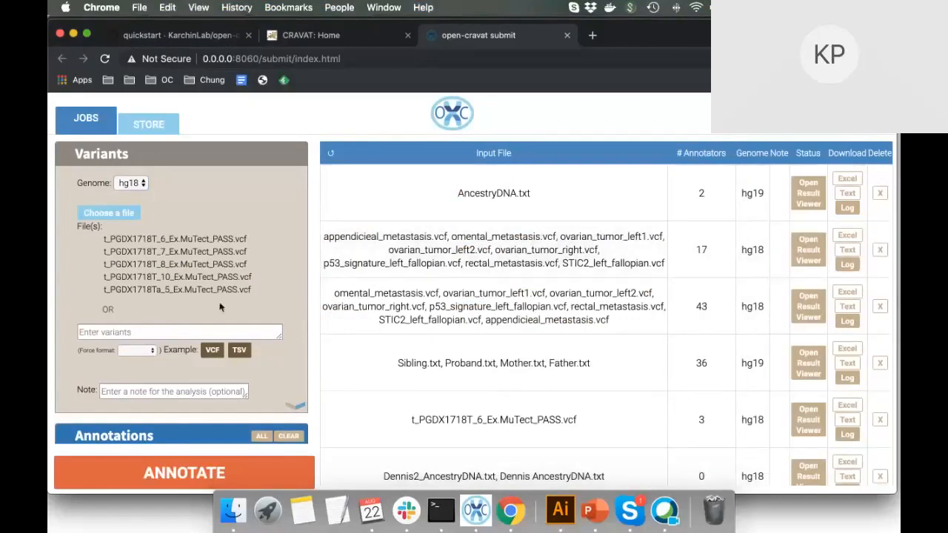
Enter 'Live Demo' in the job's Note field and scroll down to the Annotations list.
scroll(159, 370, "down", 3)
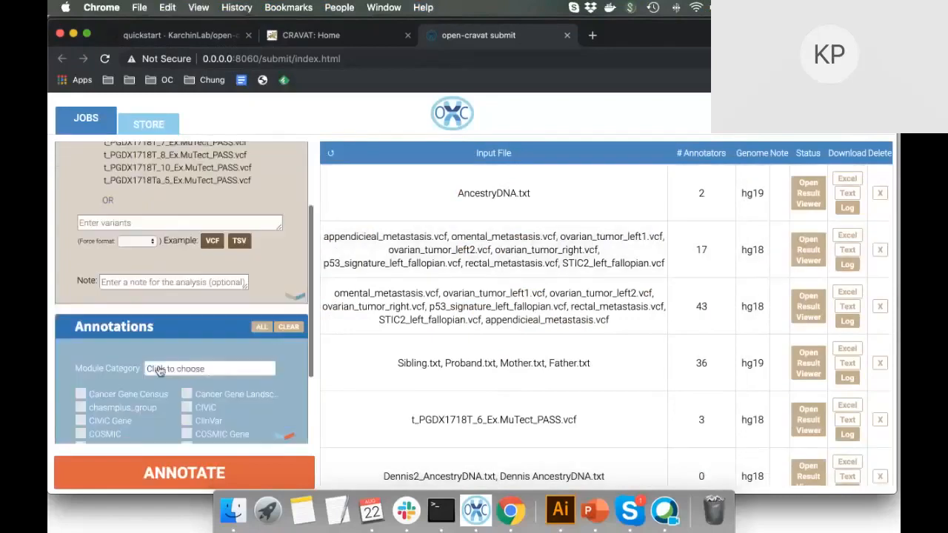
left_click(166, 355)
type("Live Demo")
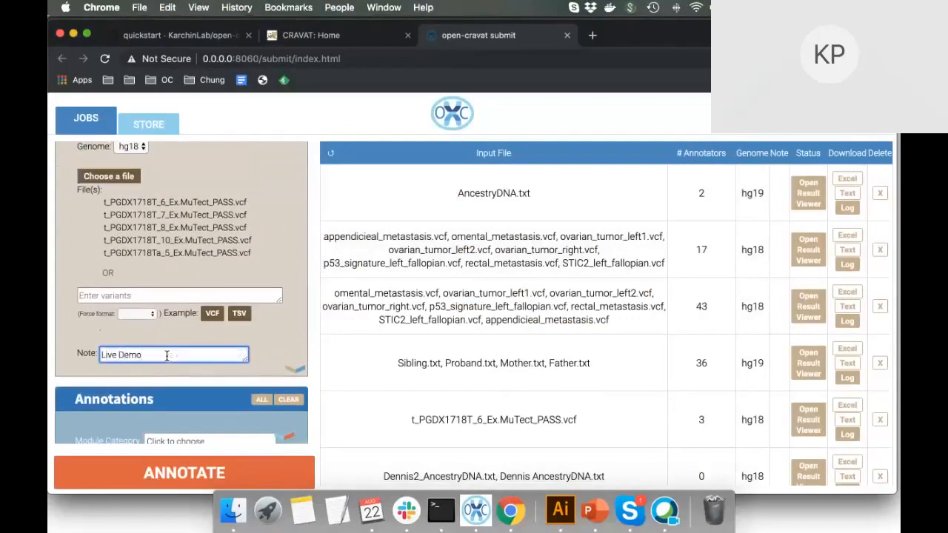
scroll(97, 342, "down", 5)
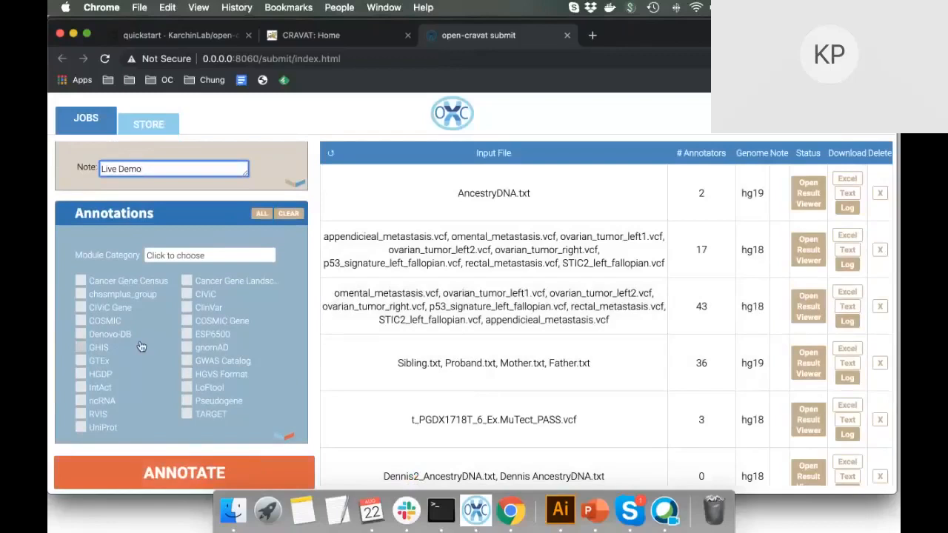
List all Store modules with View All and open the GRASP annotator's details page.
left_click(138, 133)
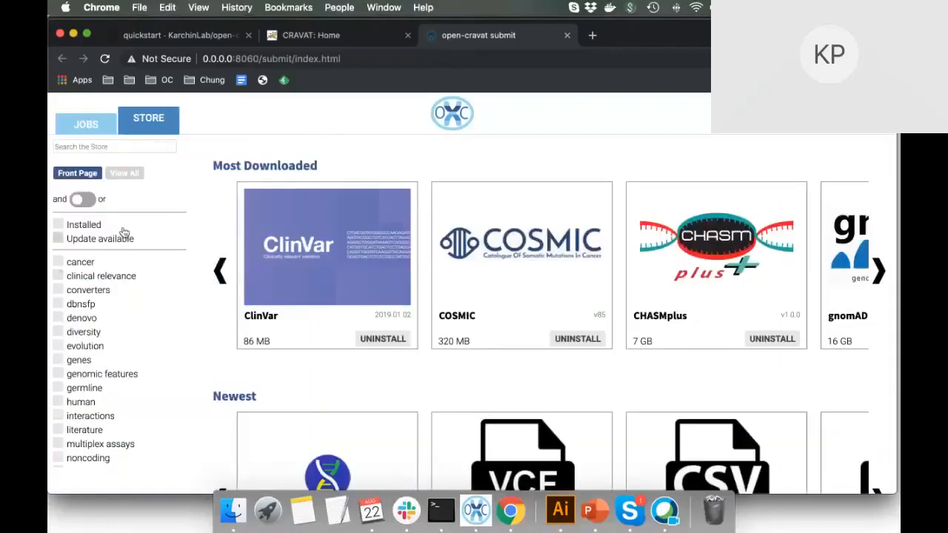
left_click(124, 172)
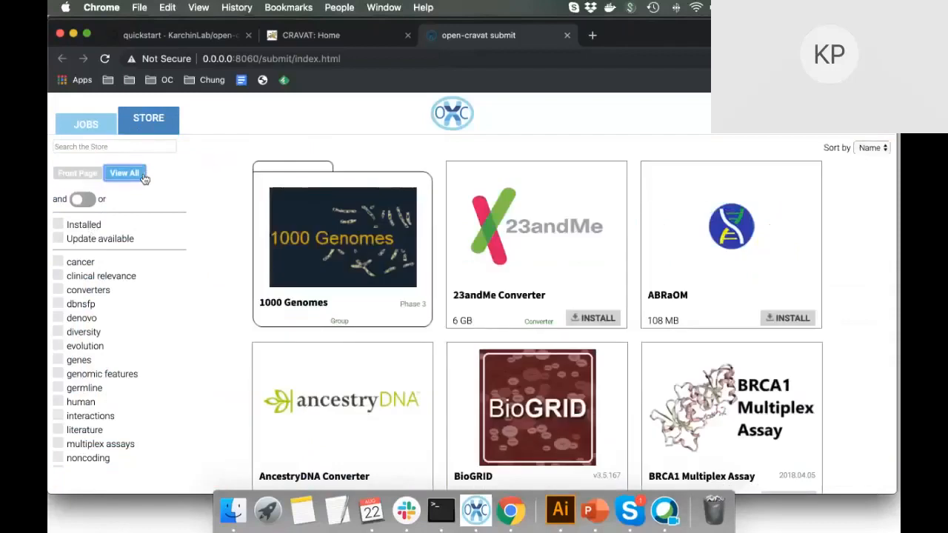
scroll(362, 236, "down", 2)
scroll(363, 237, "down", 5)
scroll(363, 236, "down", 15)
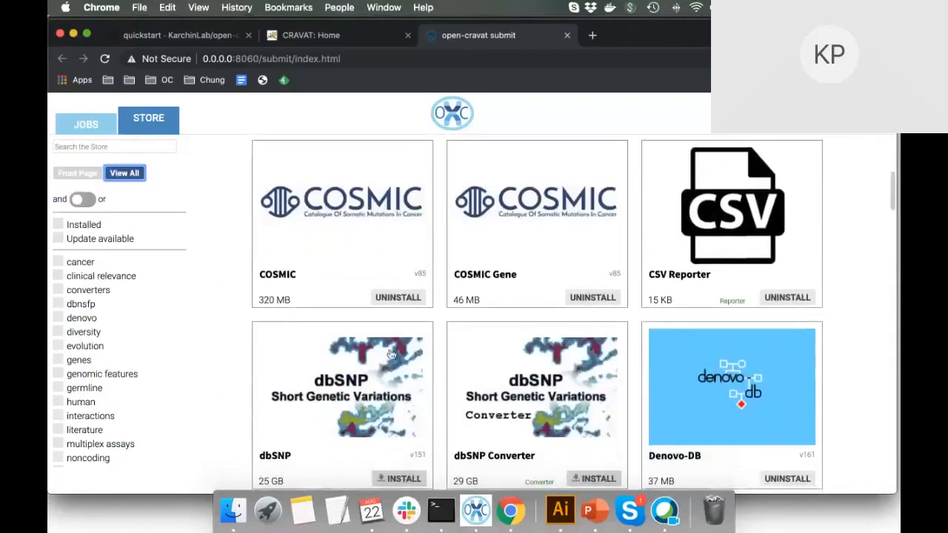
scroll(383, 330, "down", 9)
scroll(390, 355, "down", 10)
scroll(390, 355, "up", 7)
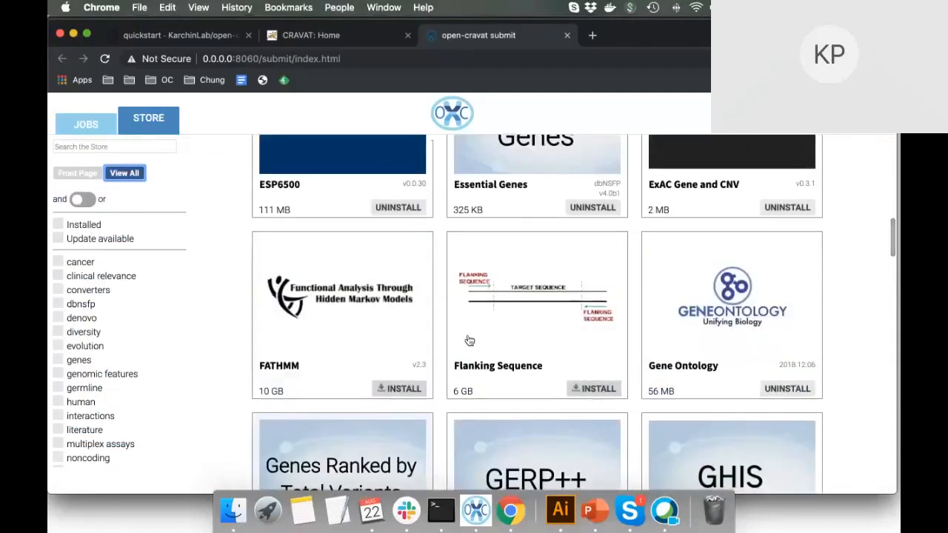
scroll(538, 361, "down", 1)
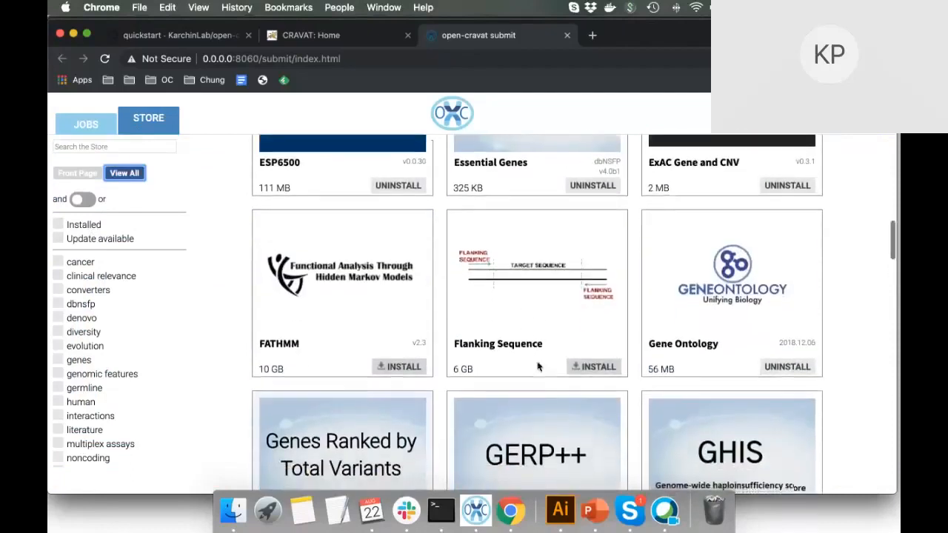
scroll(539, 366, "down", 12)
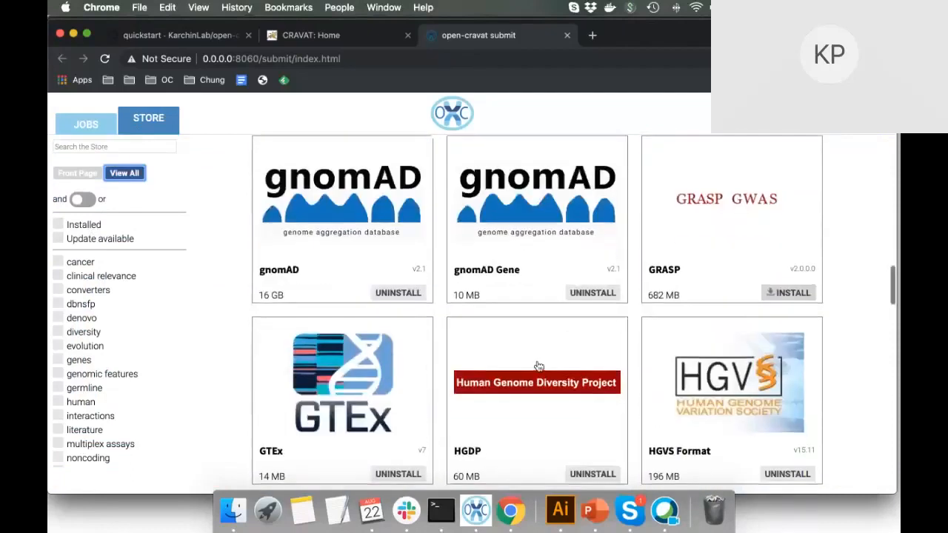
left_click(712, 207)
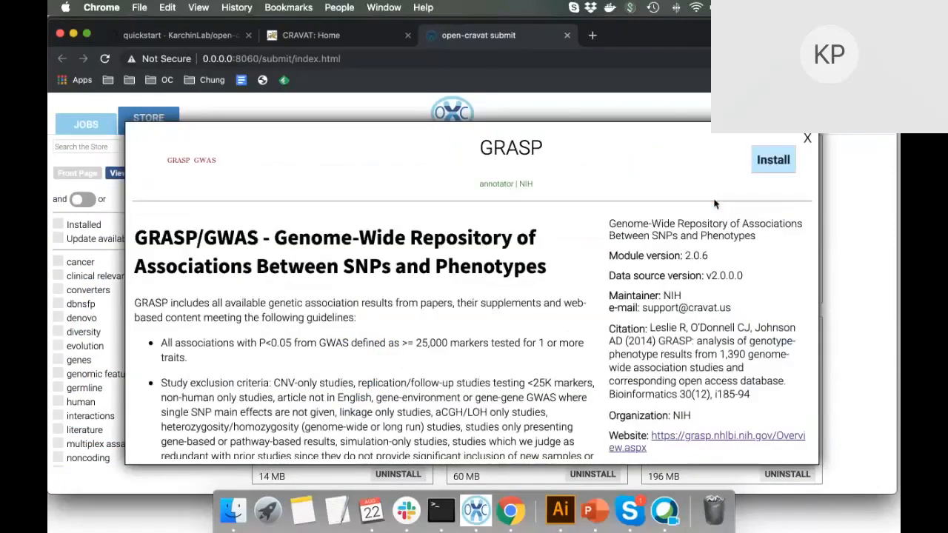
Start installing the GRASP annotator from its Store card.
scroll(512, 388, "down", 1)
scroll(512, 388, "up", 1)
scroll(429, 365, "down", 10)
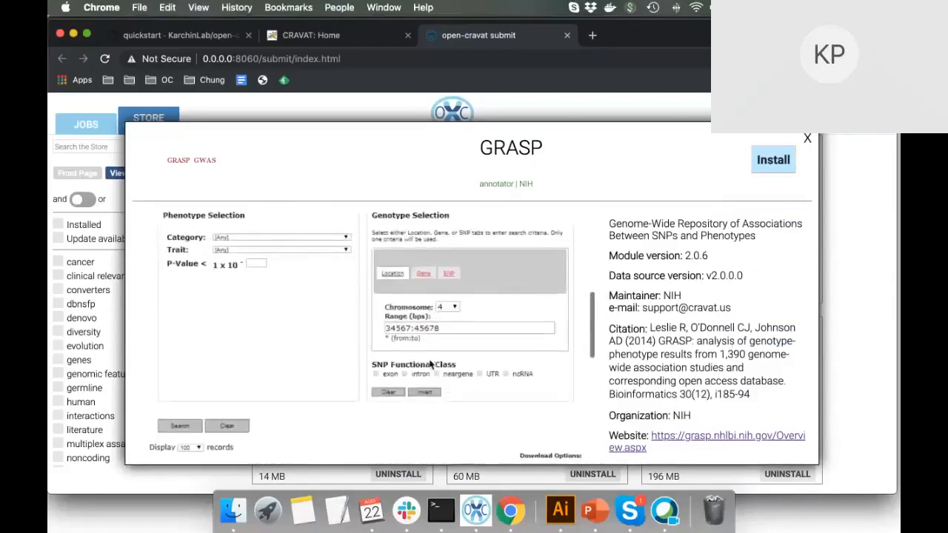
scroll(429, 364, "down", 8)
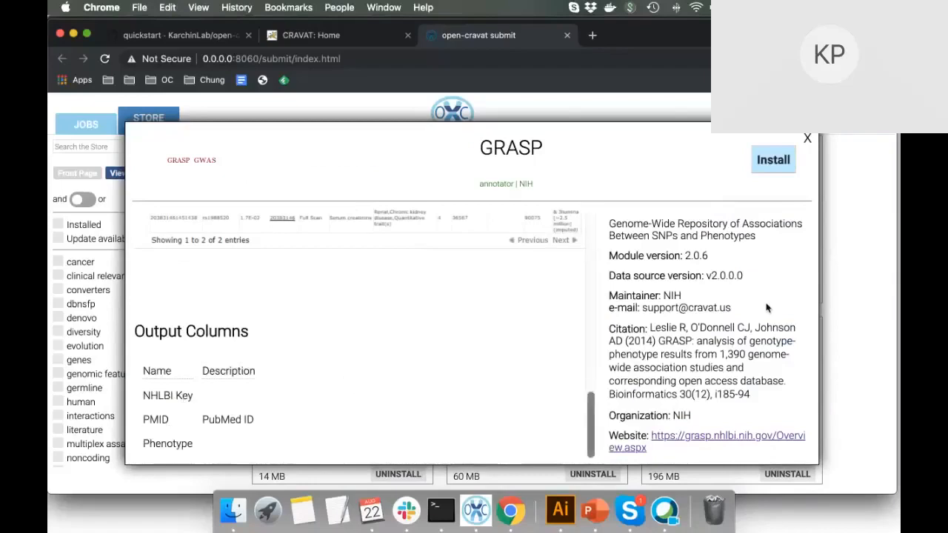
left_click(784, 158)
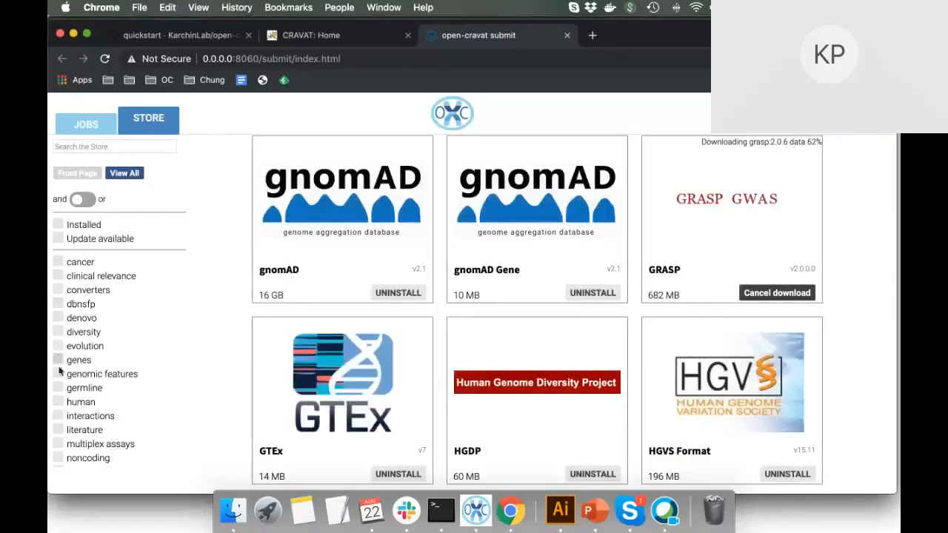
left_click(58, 402)
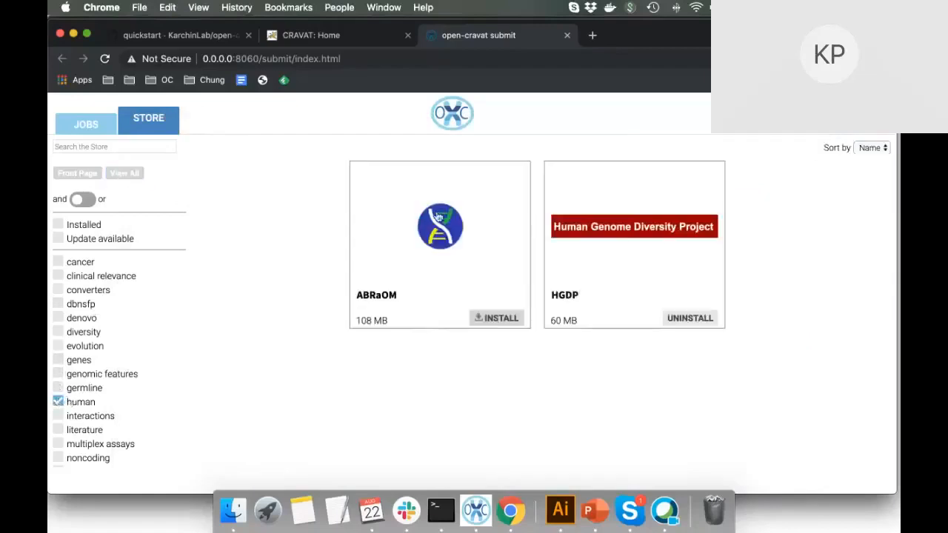
left_click(437, 217)
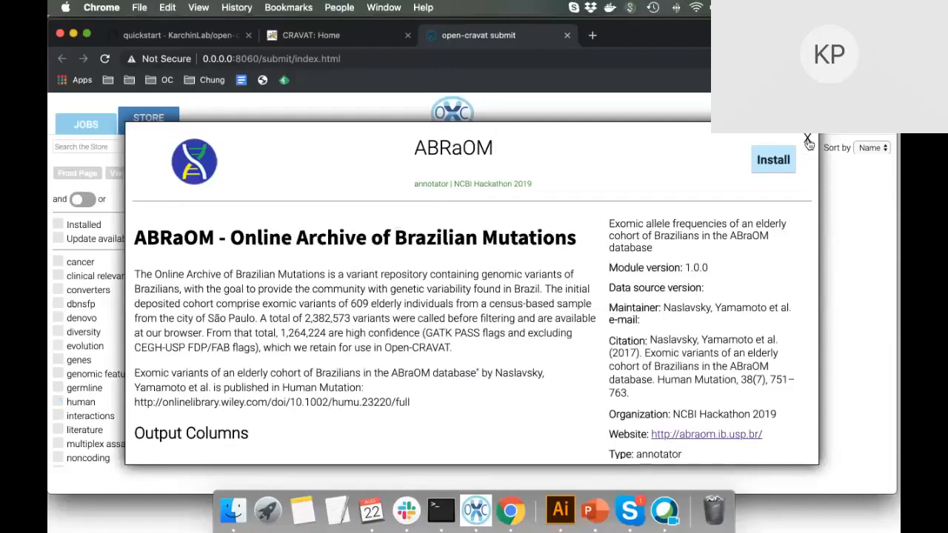
left_click(807, 141)
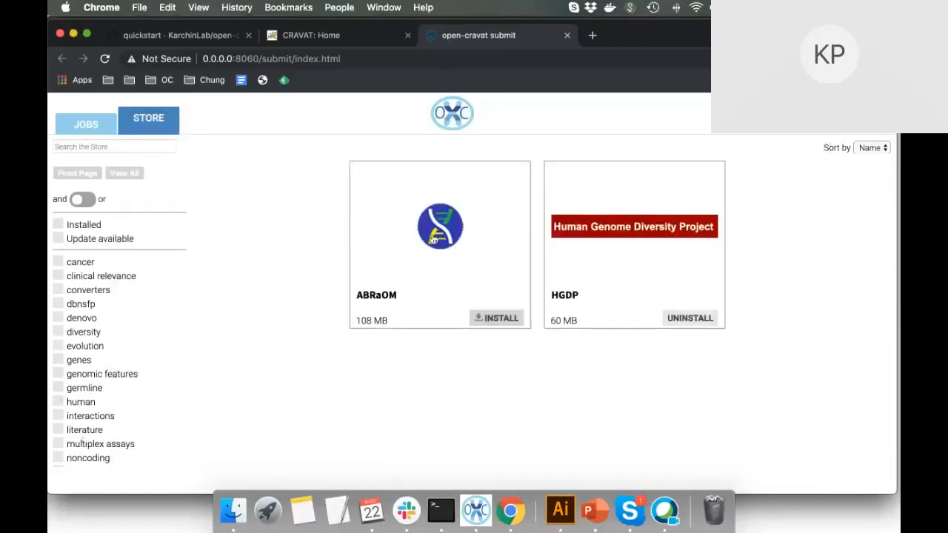
left_click(456, 243)
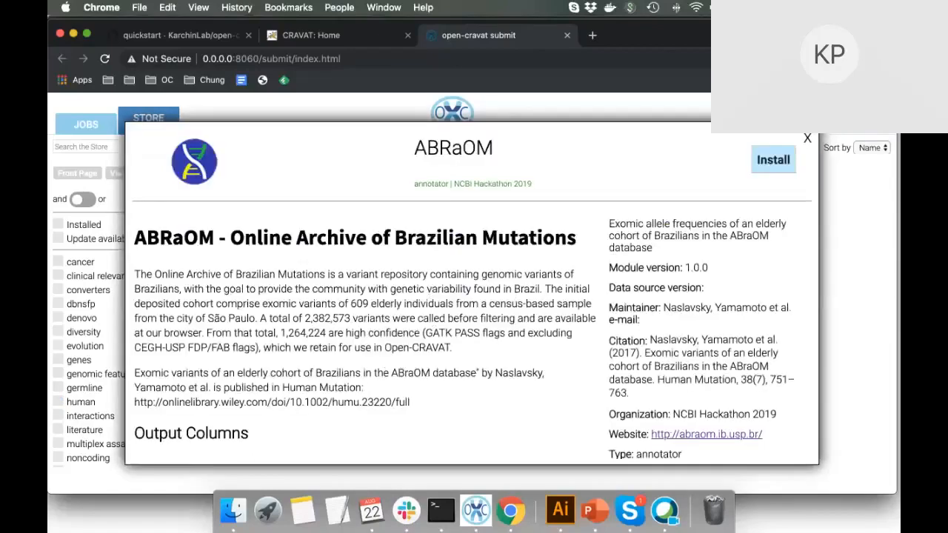
left_click(808, 140)
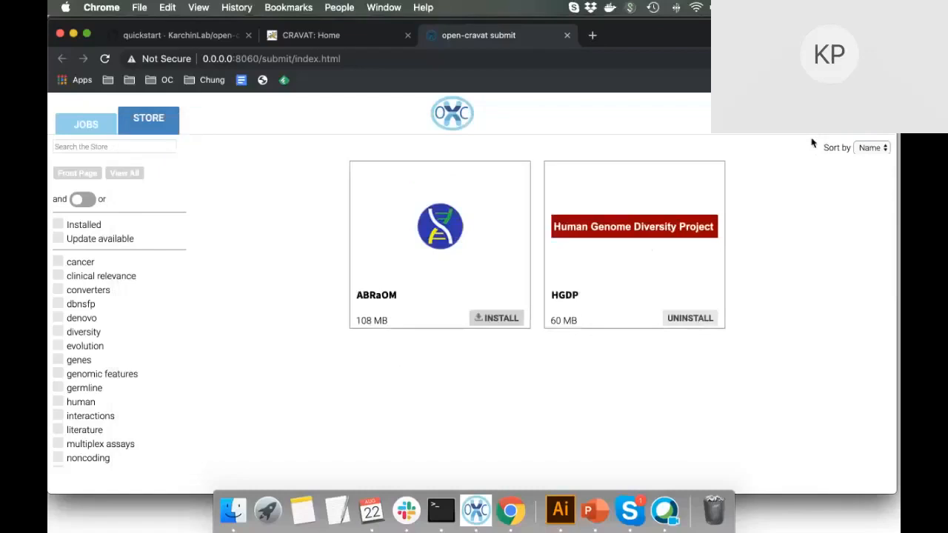
left_click(59, 389)
scroll(584, 388, "down", 3)
scroll(584, 389, "down", 5)
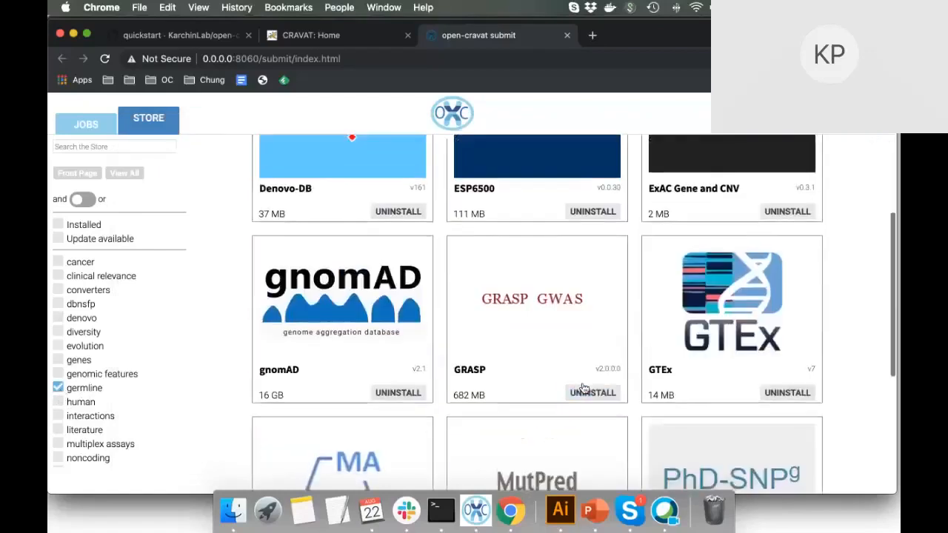
scroll(408, 379, "up", 8)
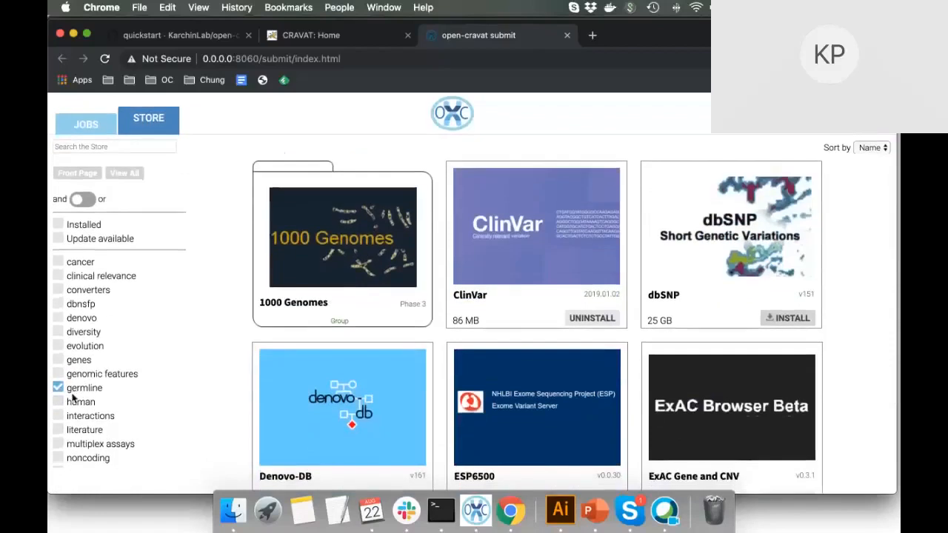
left_click(58, 388)
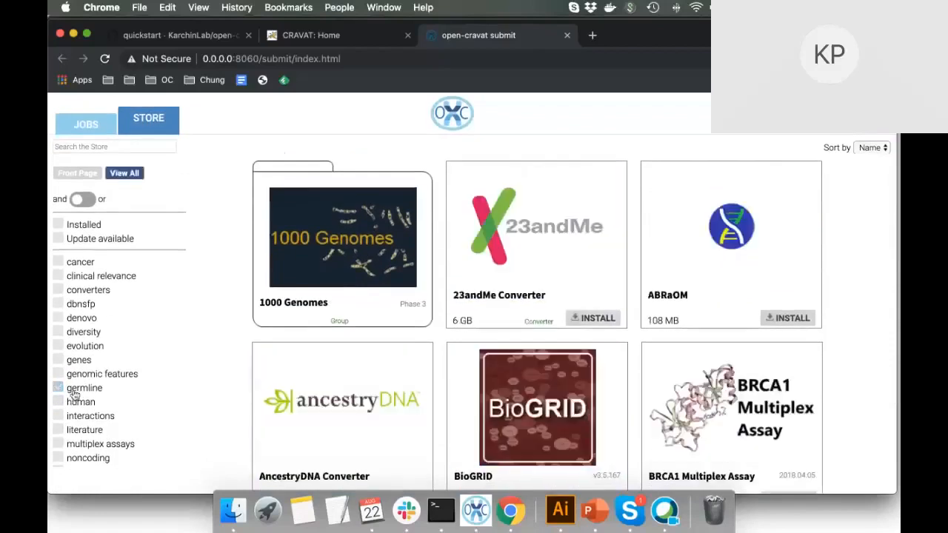
On the Jobs page, tick the GRASP and Denovo-DB annotators and open the Module Category list.
left_click(97, 127)
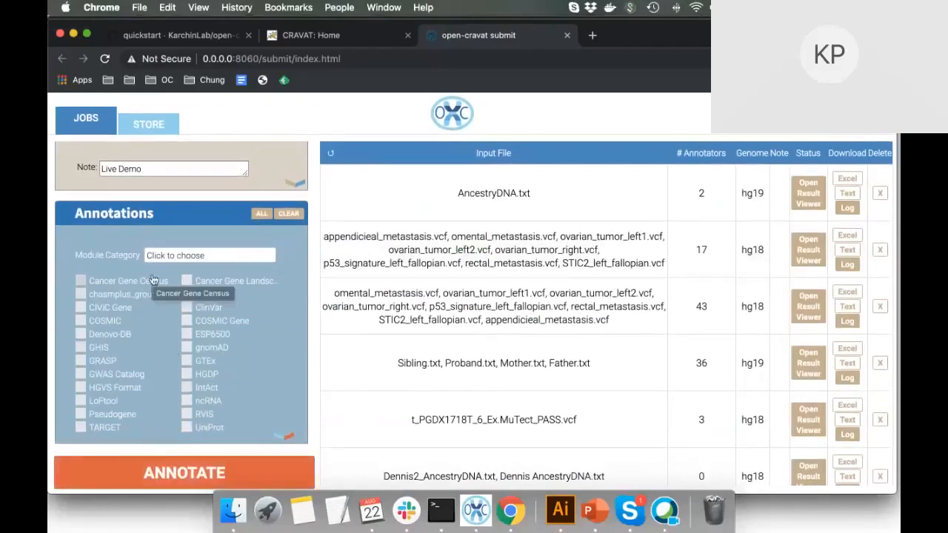
left_click(80, 362)
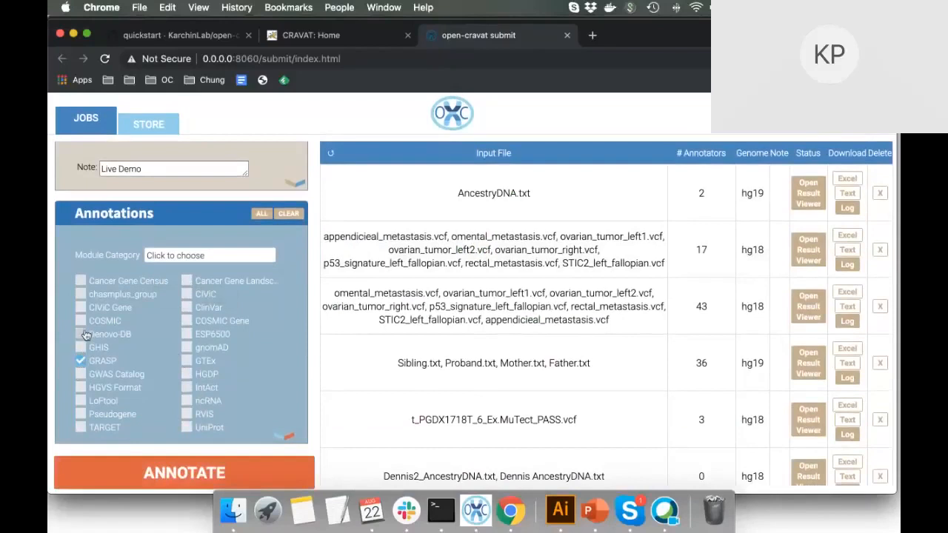
scroll(85, 337, "up", 3)
scroll(85, 337, "down", 3)
left_click(81, 334)
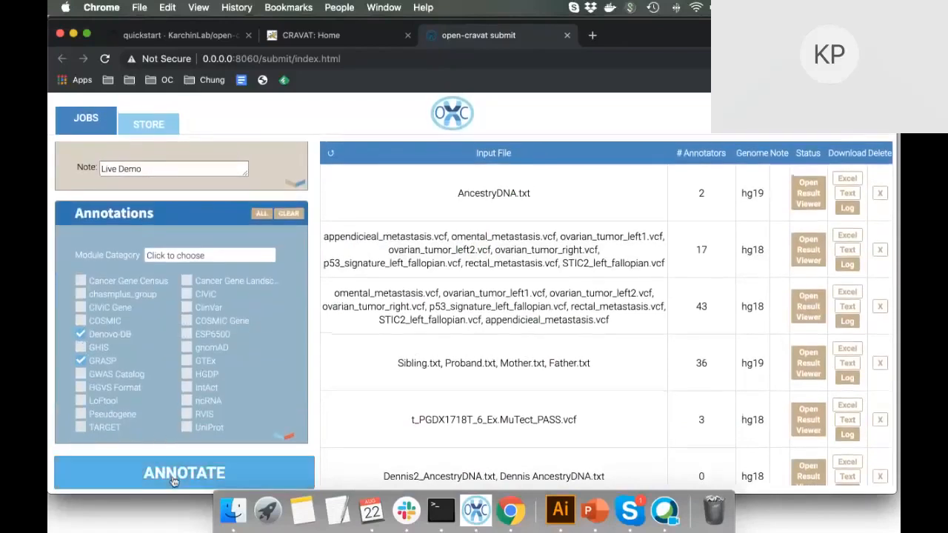
left_click(148, 255)
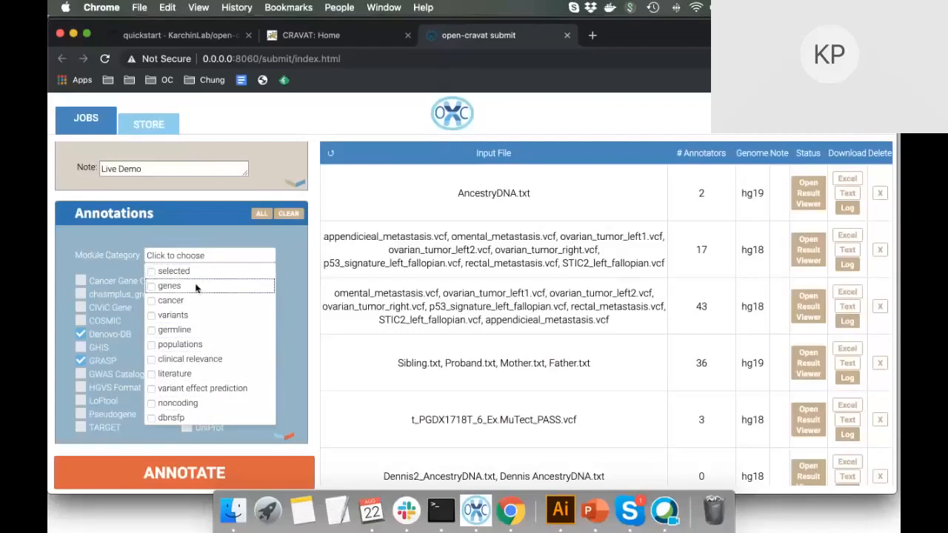
Filter to cancer modules, tick Cancer Gene Landscape, CIViC and ClinVar, and submit with ANNOTATE.
left_click(200, 302)
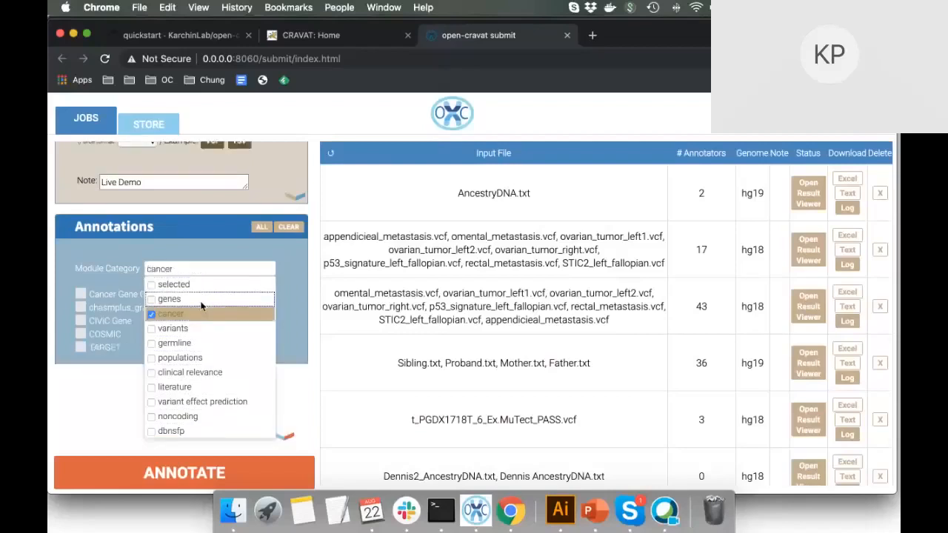
left_click(103, 378)
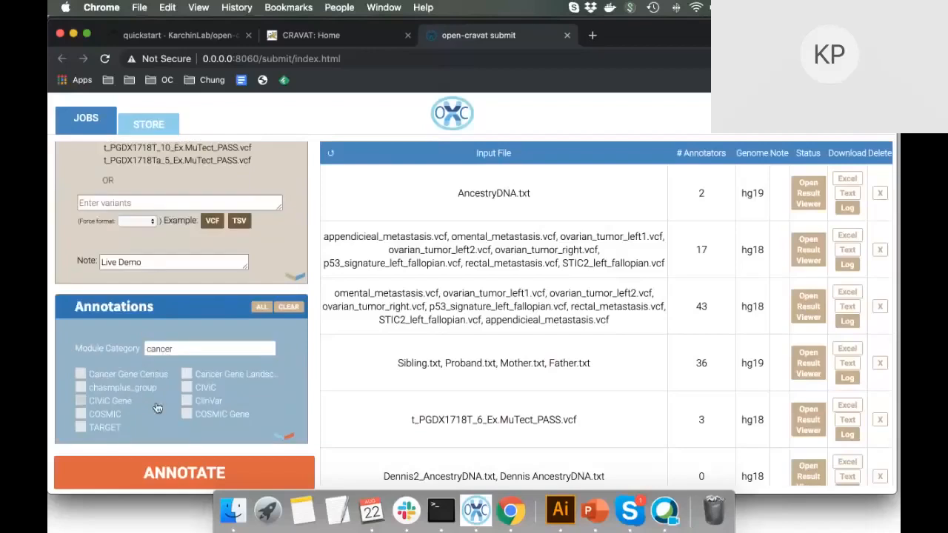
left_click(187, 374)
left_click(187, 402)
left_click(196, 353)
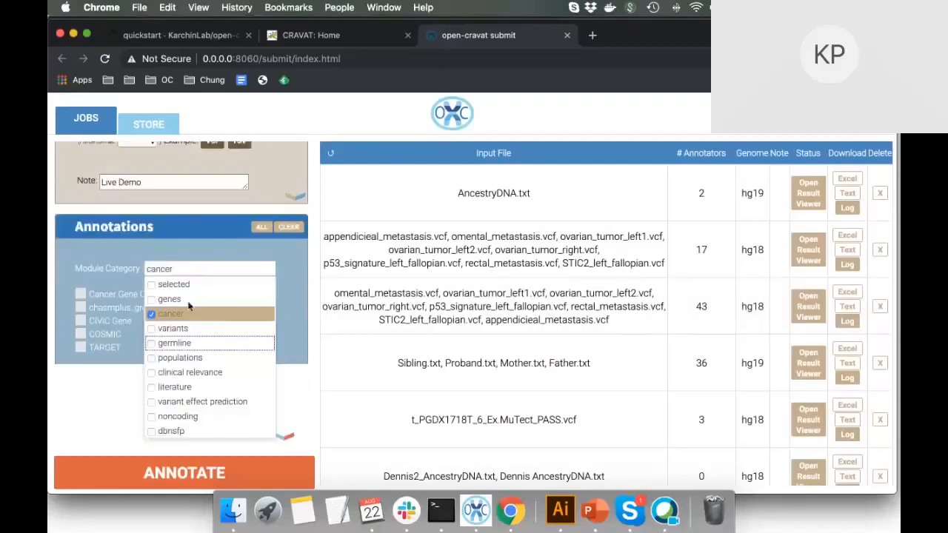
left_click(211, 311)
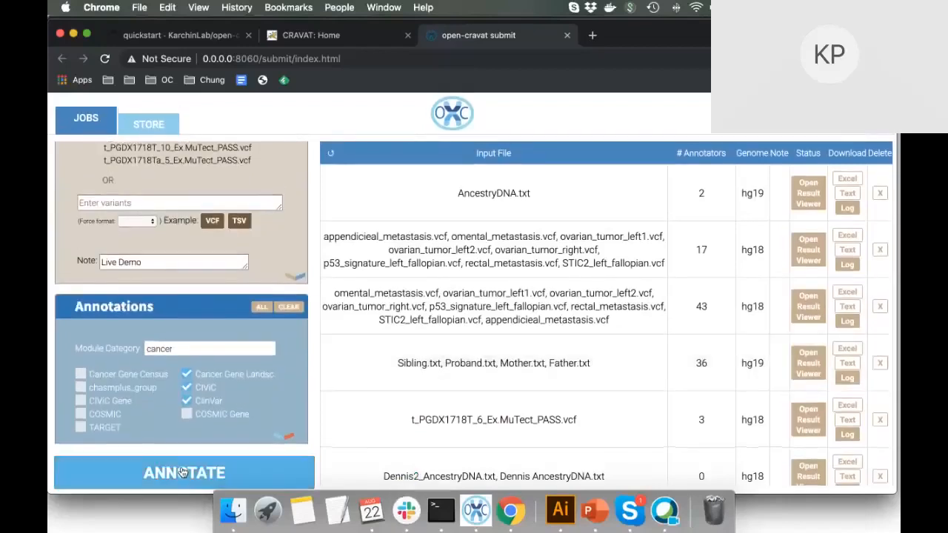
left_click(182, 472)
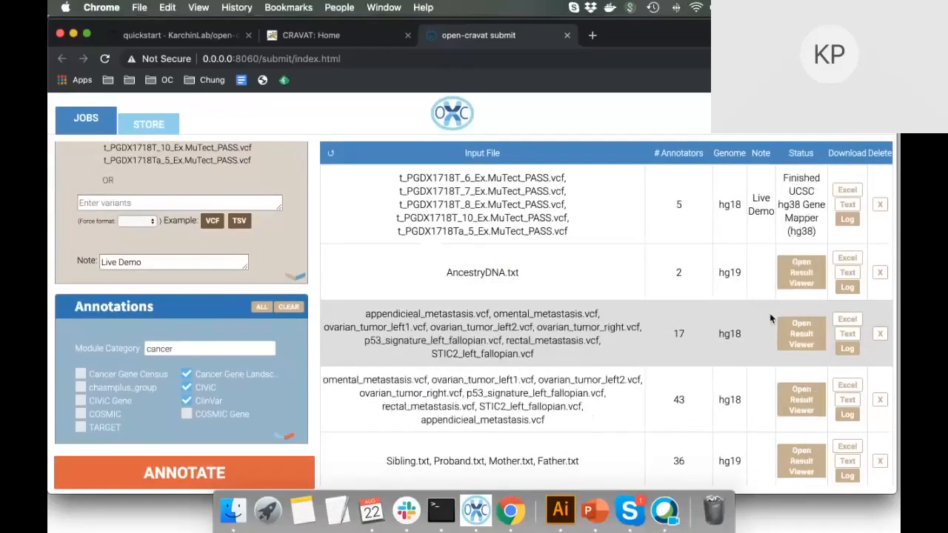
Expand and collapse the Live Demo job's details, then bring up the server console log.
left_click_drag(783, 178, 818, 236)
left_click(818, 236)
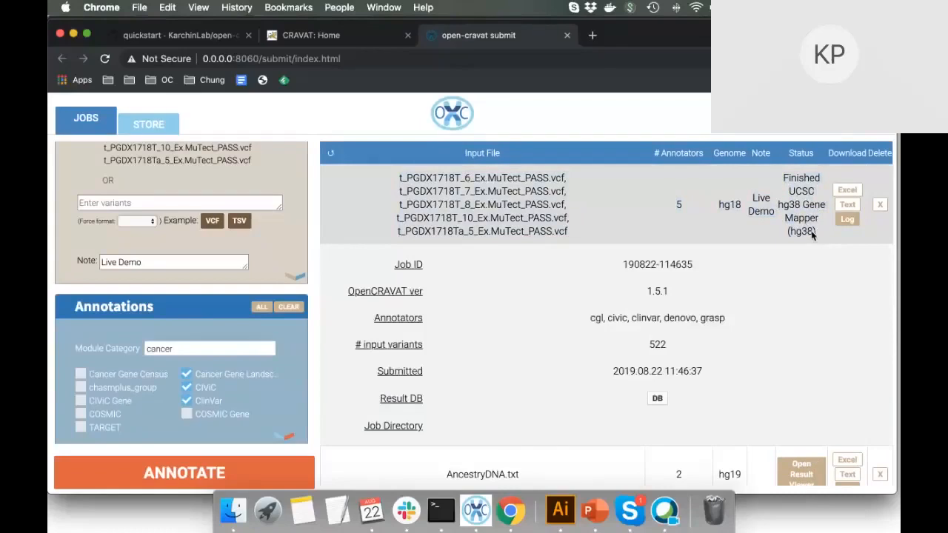
left_click(800, 234)
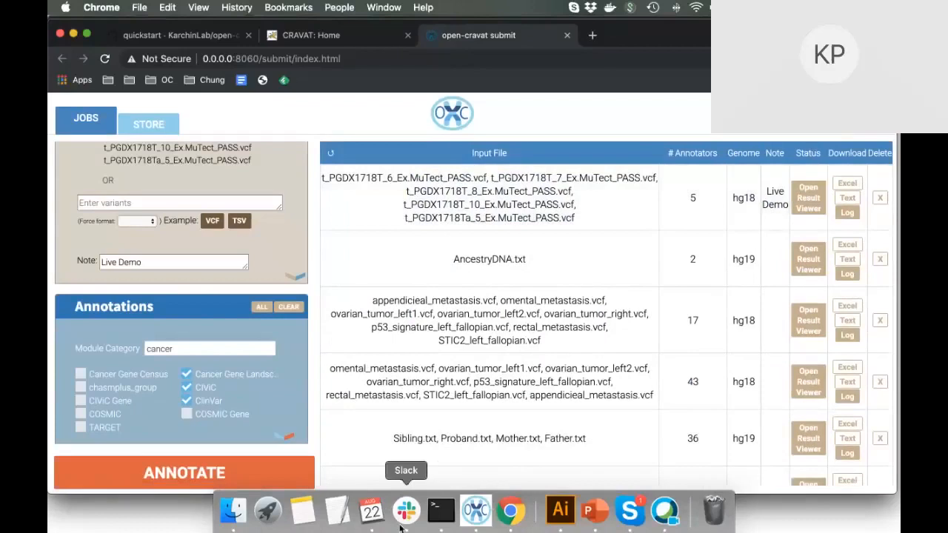
left_click(477, 522)
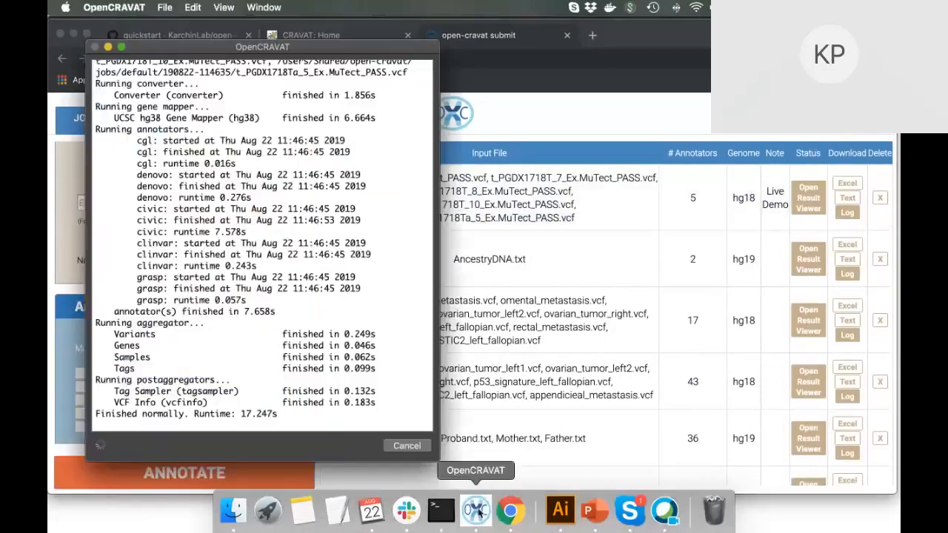
Scroll through the run log until the job reports 'Finished normally'.
scroll(285, 326, "up", 2)
scroll(278, 328, "down", 2)
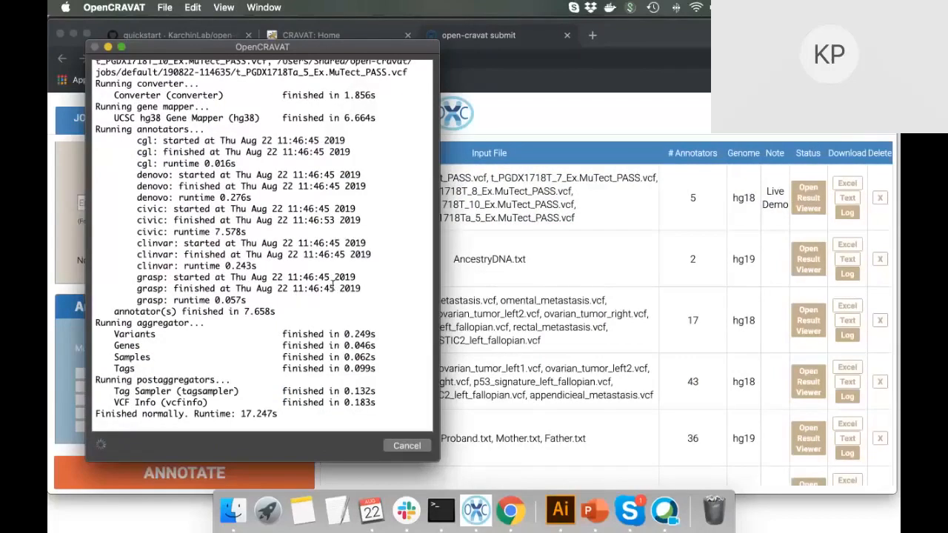
scroll(322, 186, "up", 1)
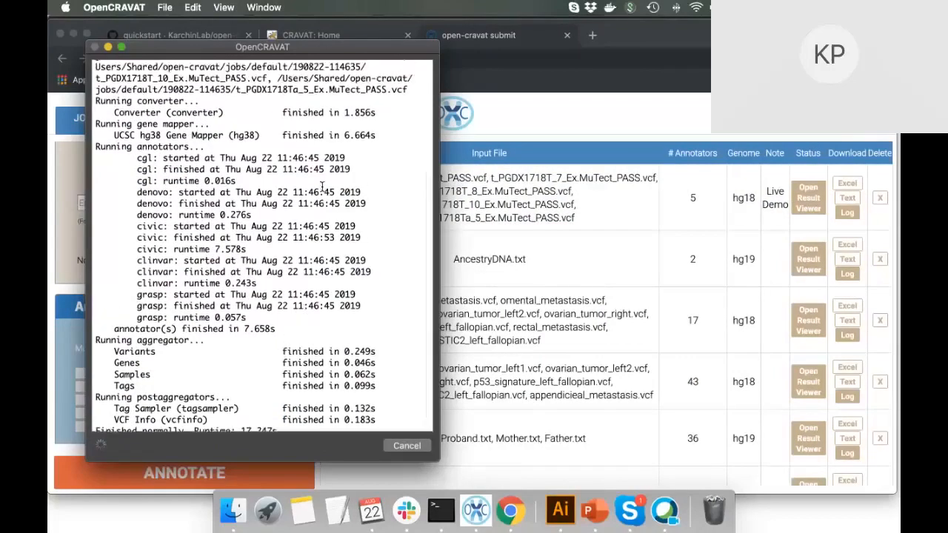
scroll(249, 174, "down", 1)
left_click_drag(135, 141, 384, 206)
left_click(374, 233)
scroll(263, 329, "down", 1)
scroll(265, 332, "up", 2)
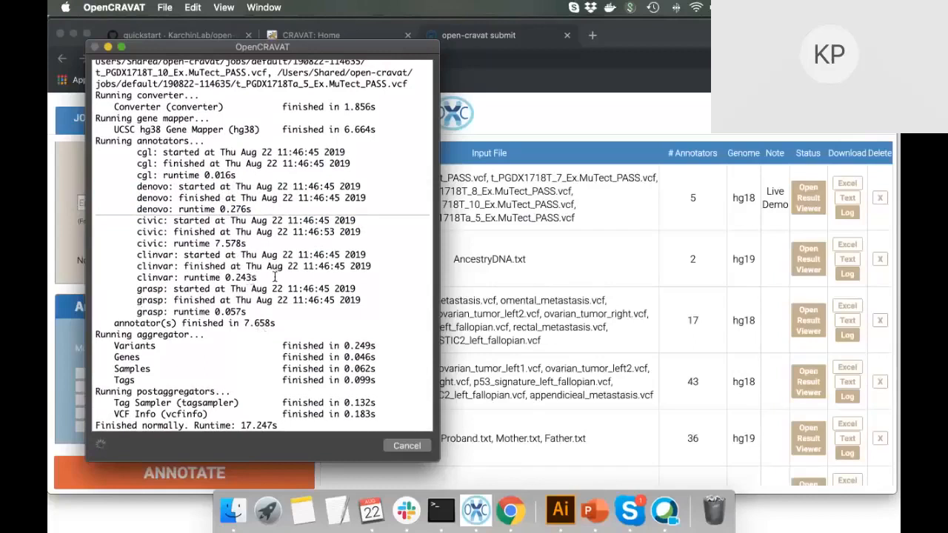
Inspect the three clinvar log lines, then minimize the console and return to the jobs list.
left_click_drag(275, 276, 57, 256)
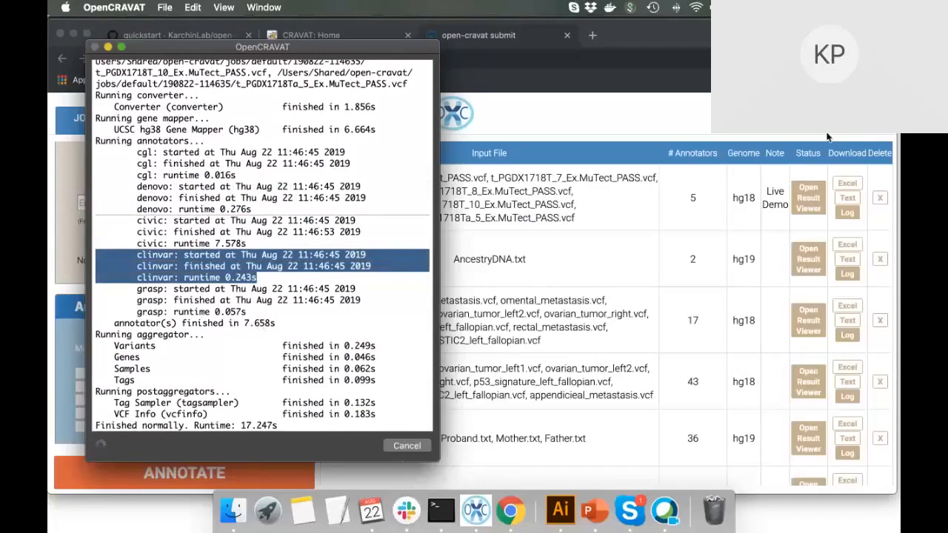
left_click(376, 280)
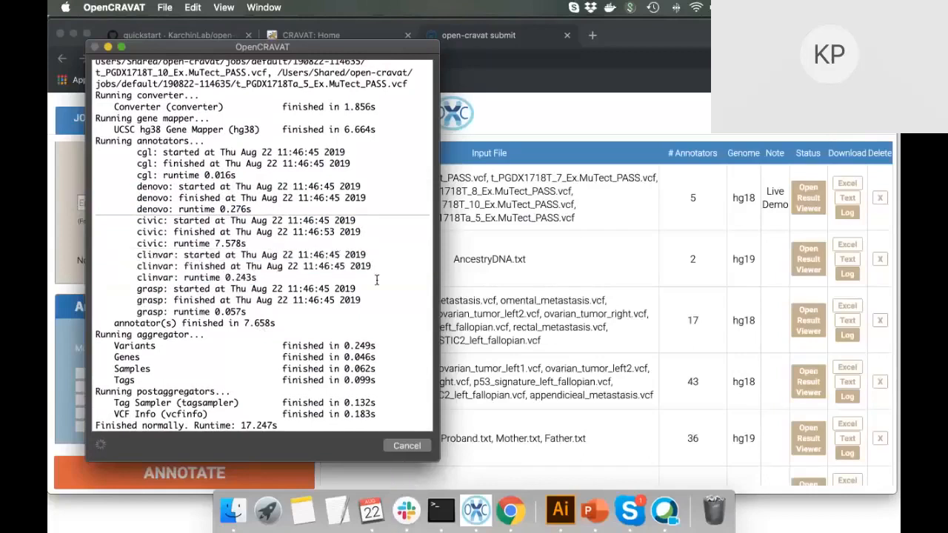
left_click(108, 47)
left_click(808, 209)
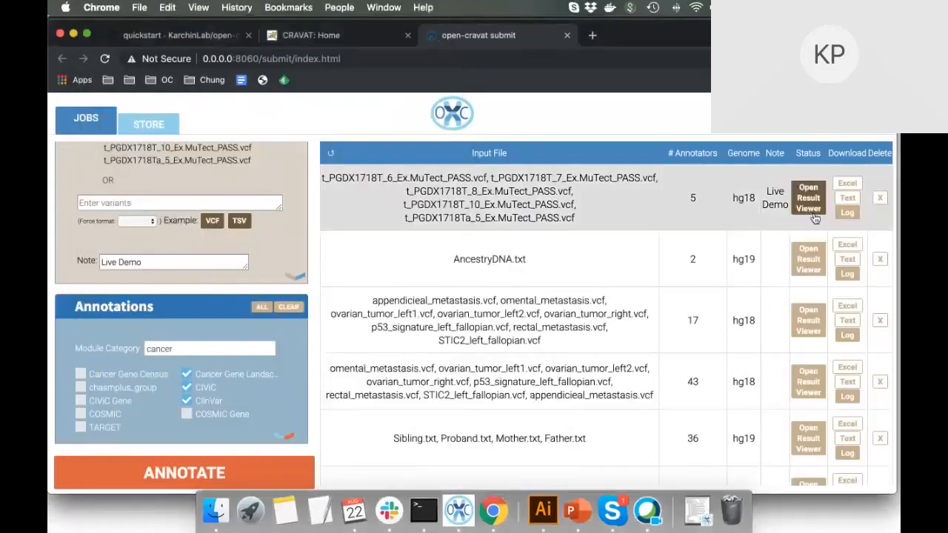
Open the Live Demo job's results summary in the Result Viewer.
left_click(809, 208)
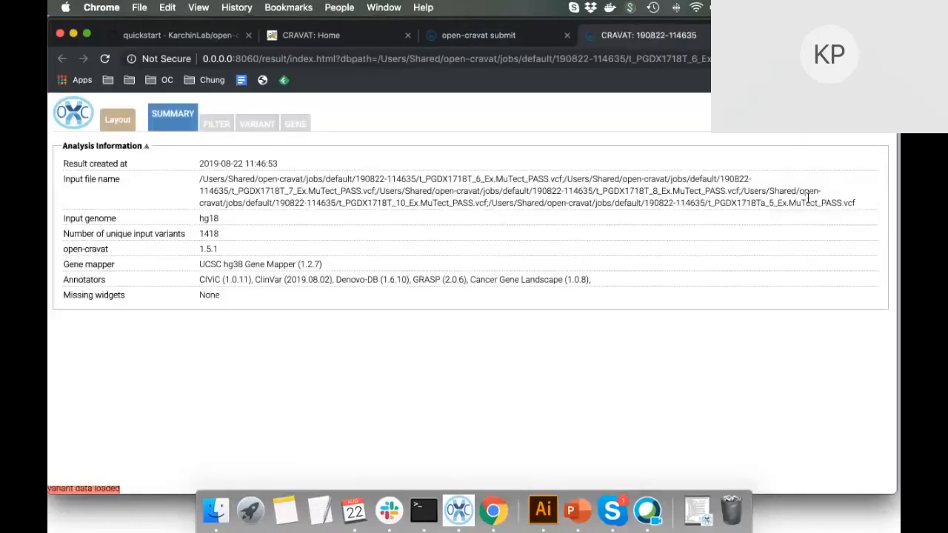
scroll(638, 305, "down", 1)
scroll(638, 306, "down", 2)
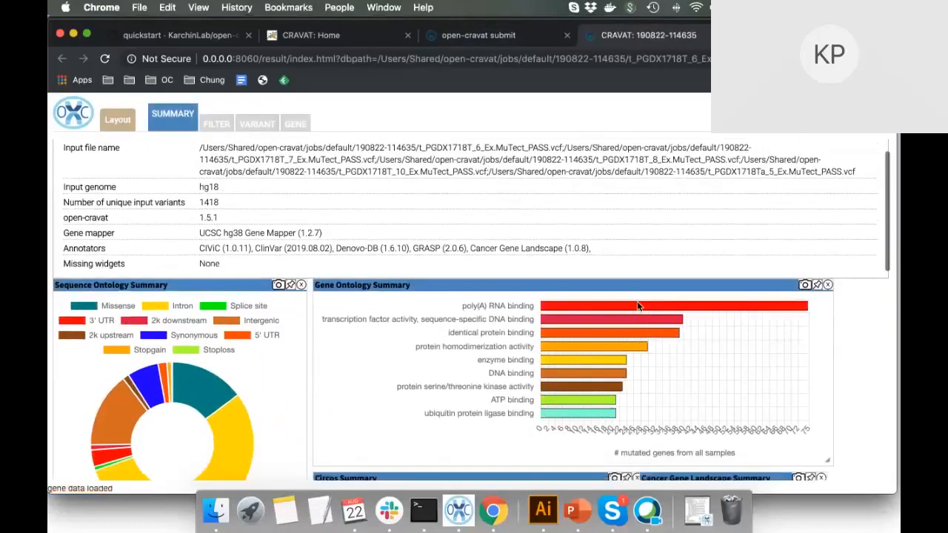
scroll(639, 306, "up", 1)
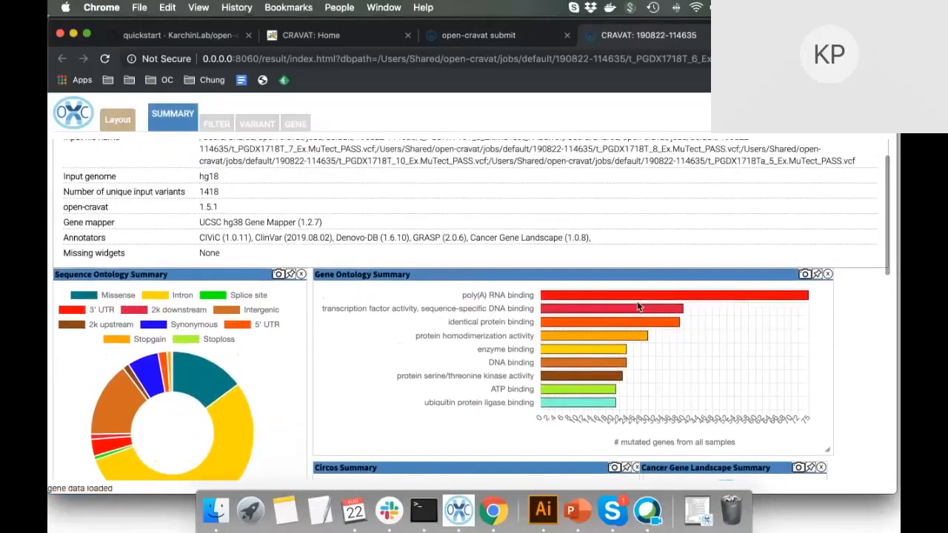
scroll(529, 336, "down", 1)
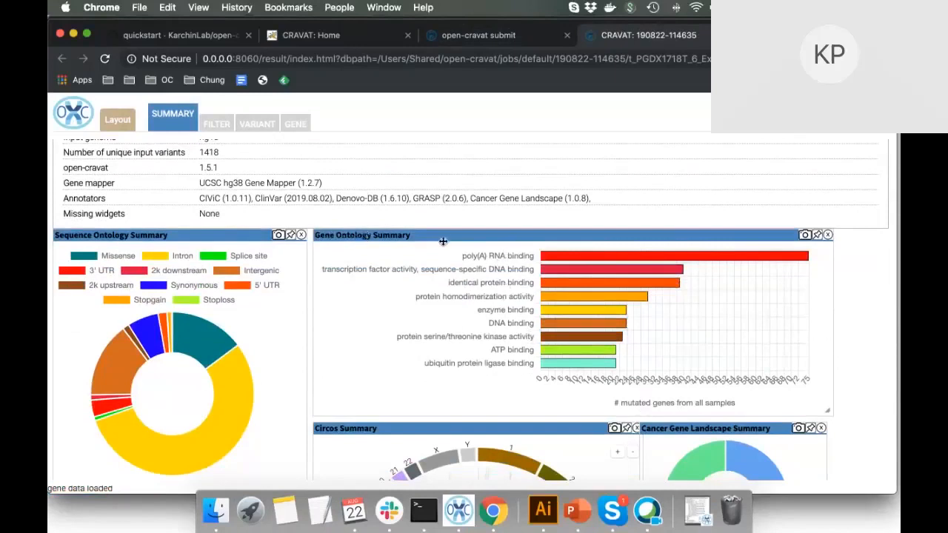
Widen the Gene Ontology Summary chart by its corner, then narrow it back.
left_click_drag(833, 414, 883, 413)
scroll(769, 220, "down", 2)
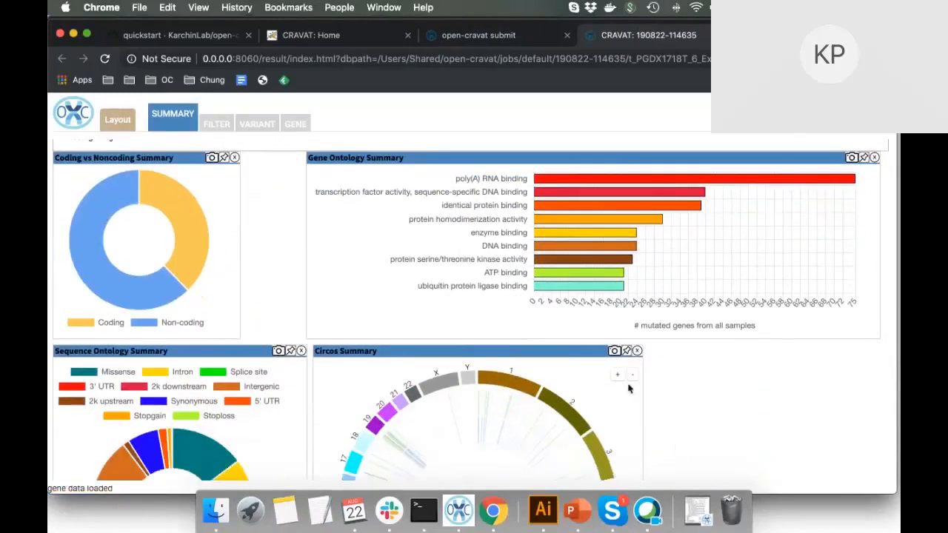
scroll(629, 385, "down", 1)
left_click_drag(874, 298, 879, 323)
scroll(795, 333, "up", 2)
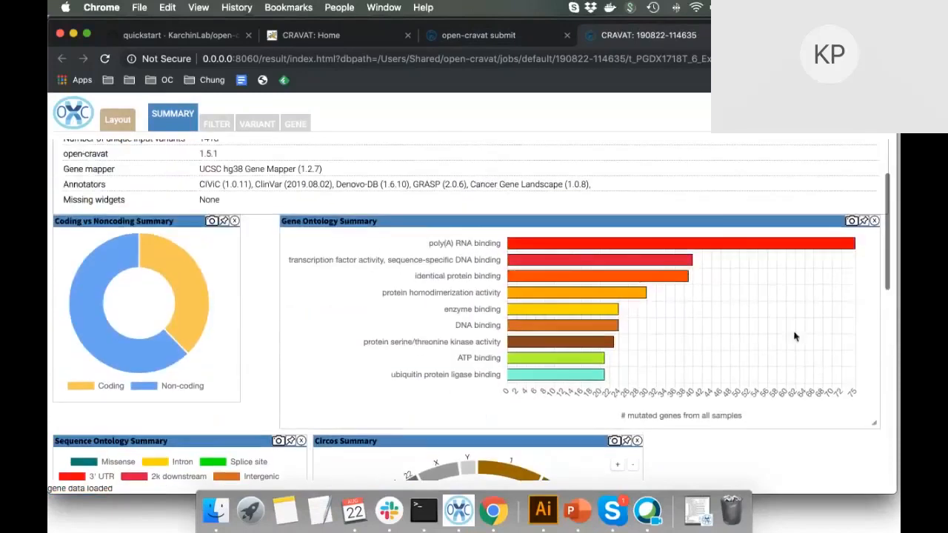
scroll(795, 333, "down", 6)
scroll(794, 333, "up", 8)
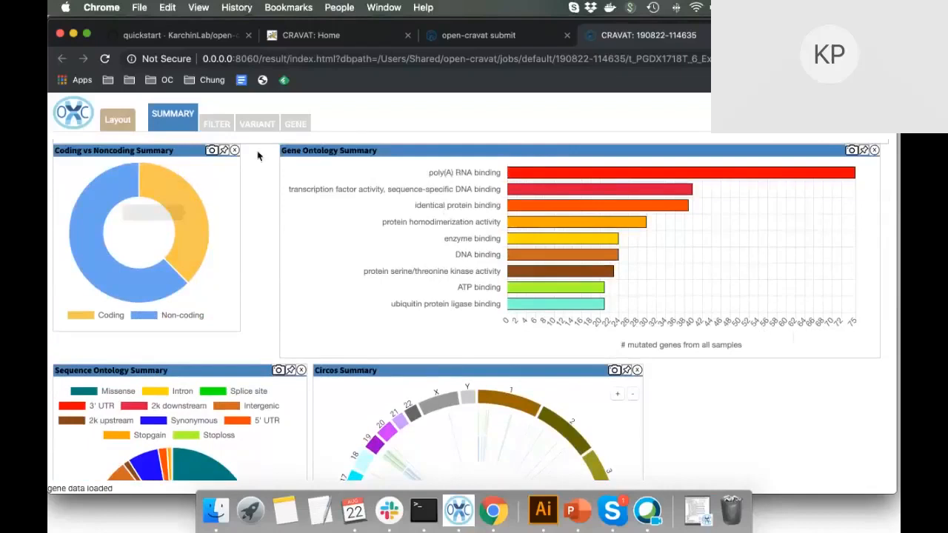
Remove the Coding vs Noncoding Summary chart from the summary.
left_click(234, 151)
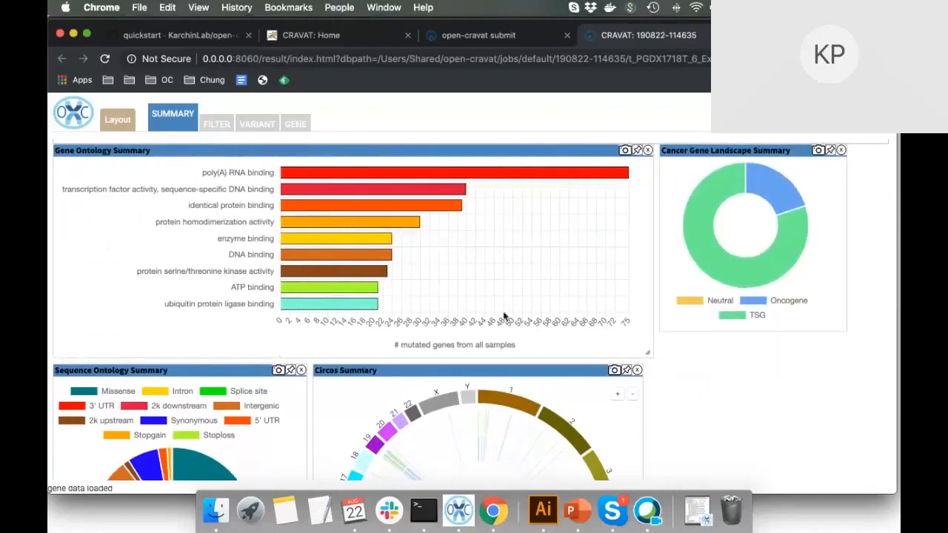
scroll(503, 317, "down", 5)
scroll(503, 317, "up", 5)
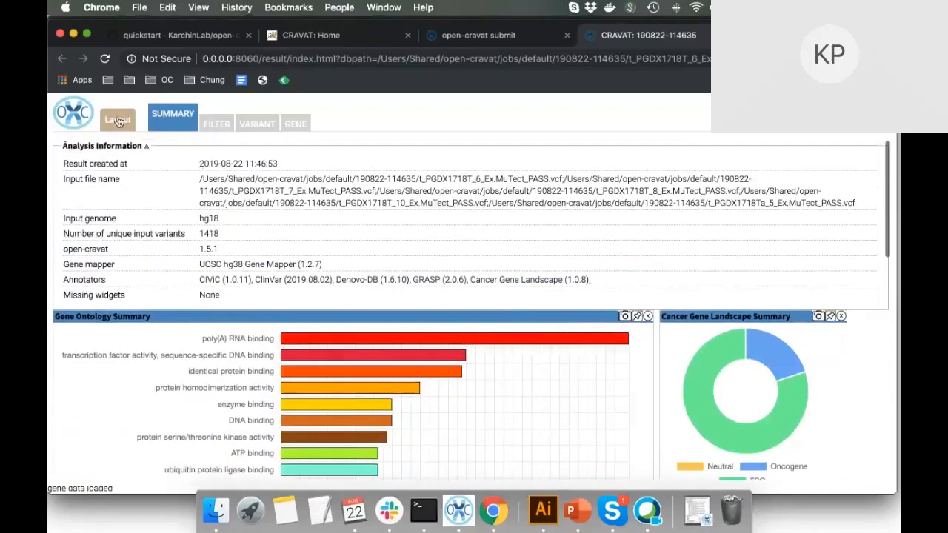
left_click(117, 120)
Restore the Coding vs Noncoding Summary chart from the Layout widget list.
left_click(187, 221)
left_click(214, 243)
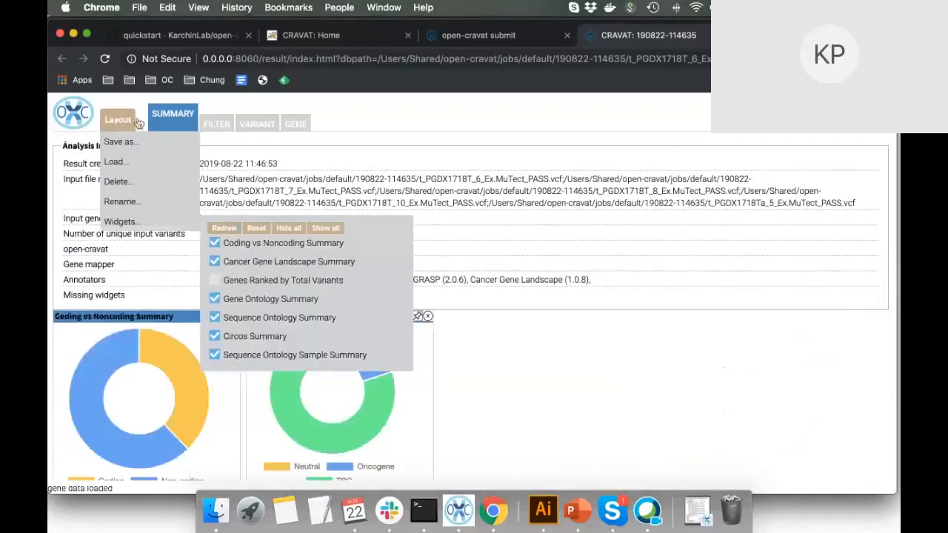
left_click(118, 121)
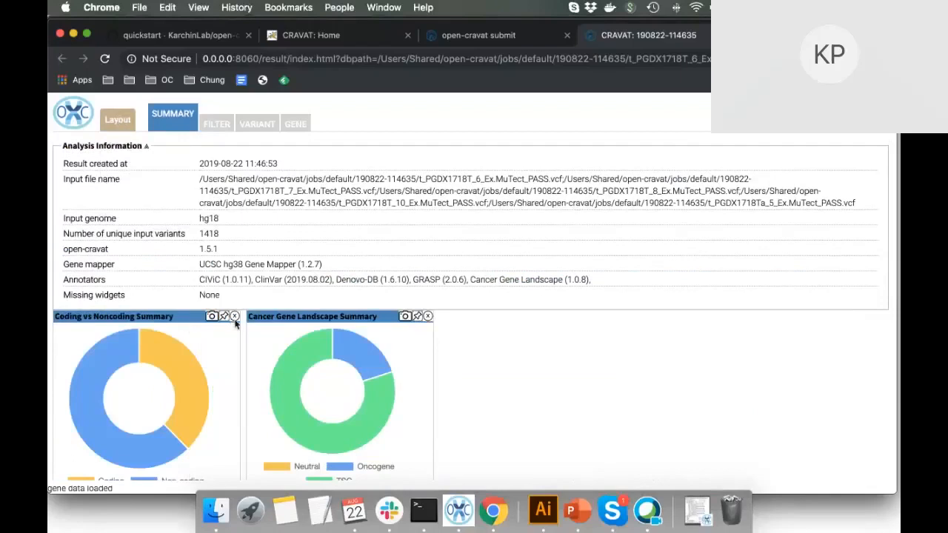
Close the Coding vs Noncoding and Cancer Gene Landscape Summary charts.
left_click(233, 316)
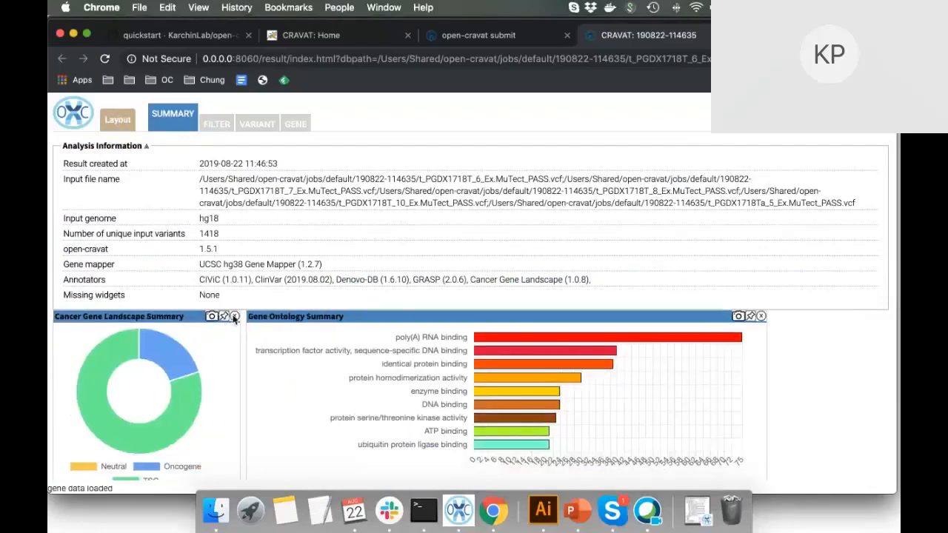
left_click(234, 316)
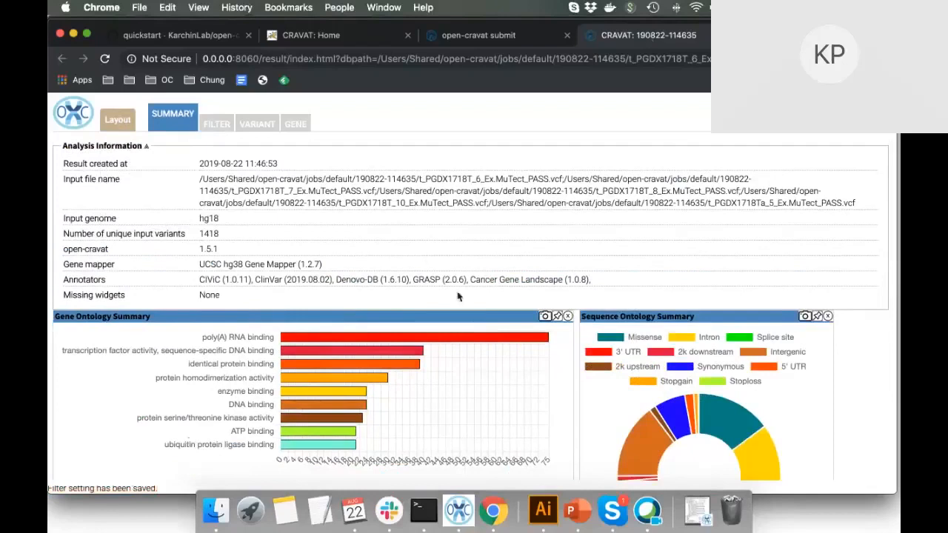
scroll(506, 358, "down", 3)
scroll(506, 357, "up", 3)
scroll(443, 345, "down", 3)
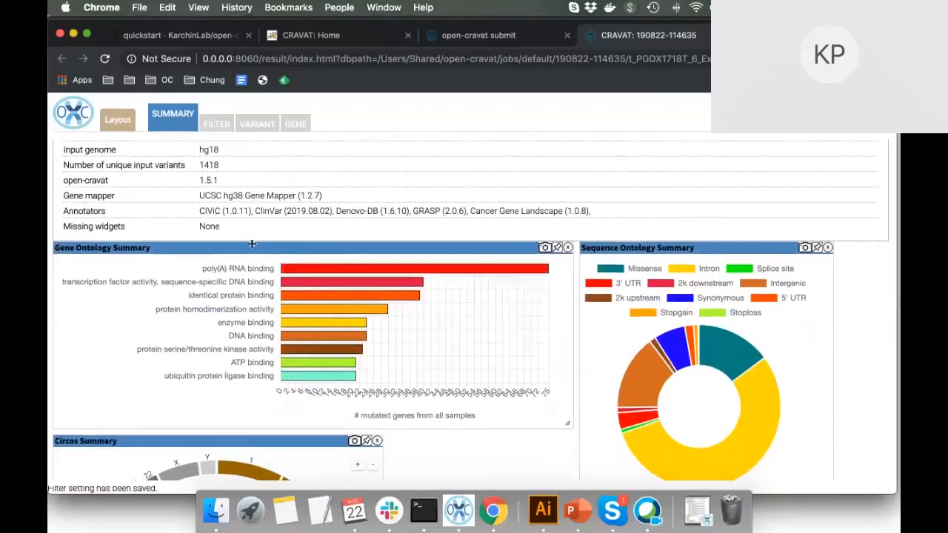
scroll(280, 267, "up", 3)
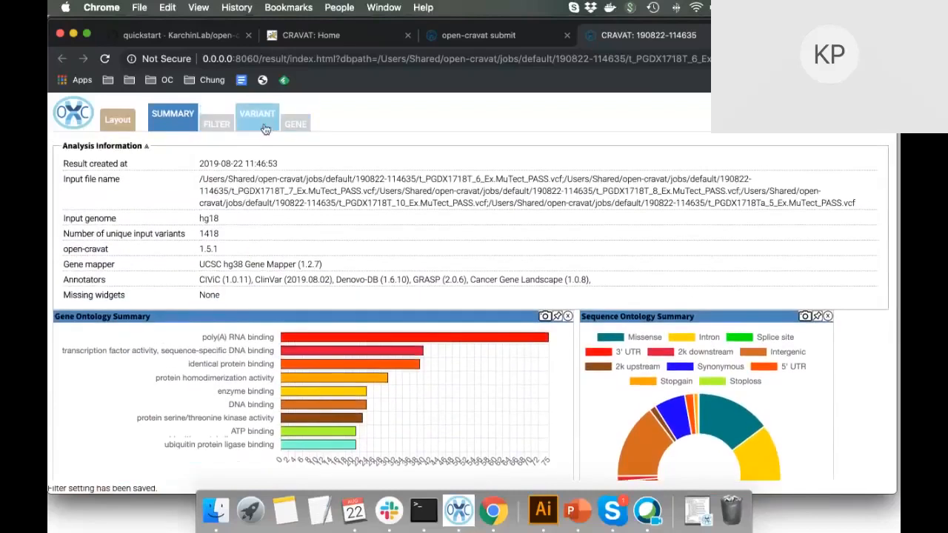
Switch to the 1418-row Variant table and drag its divider down to enlarge it.
left_click(265, 129)
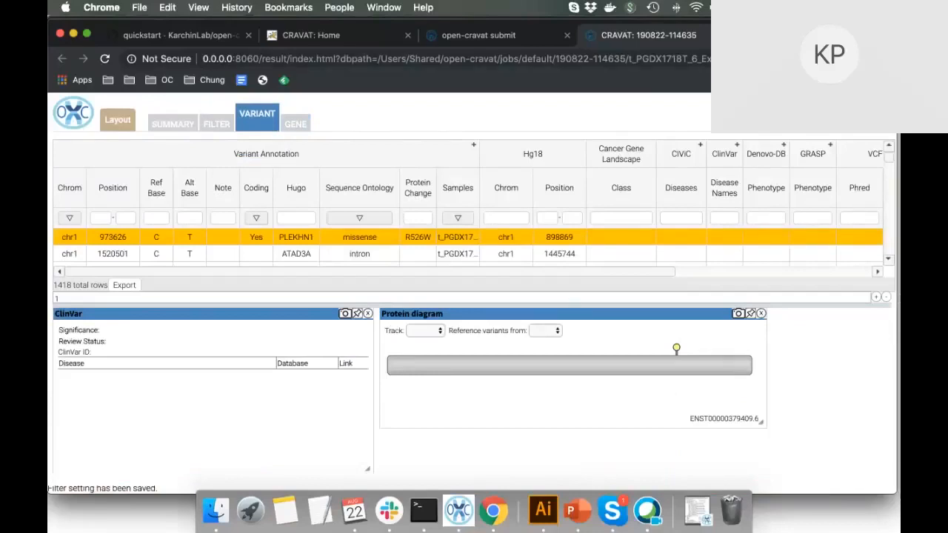
left_click_drag(895, 494, 897, 518)
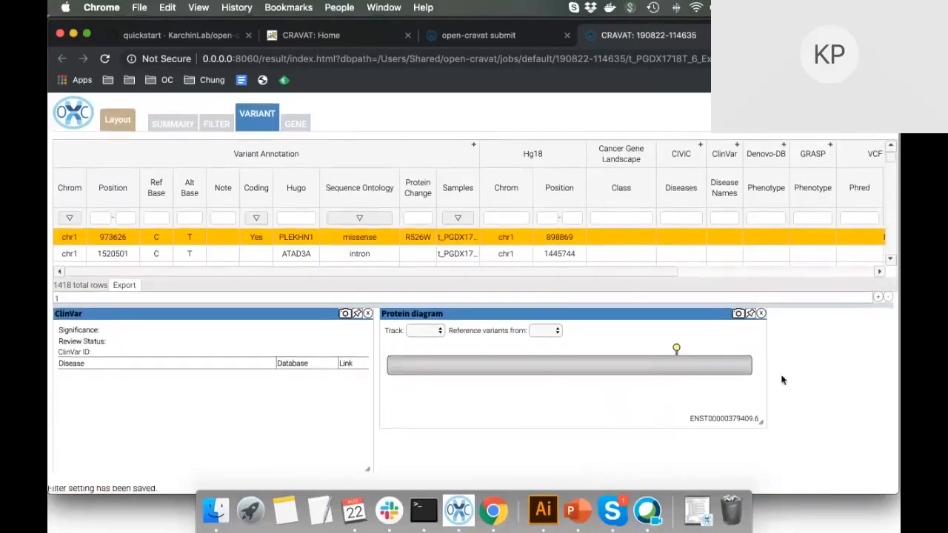
left_click_drag(832, 302, 831, 354)
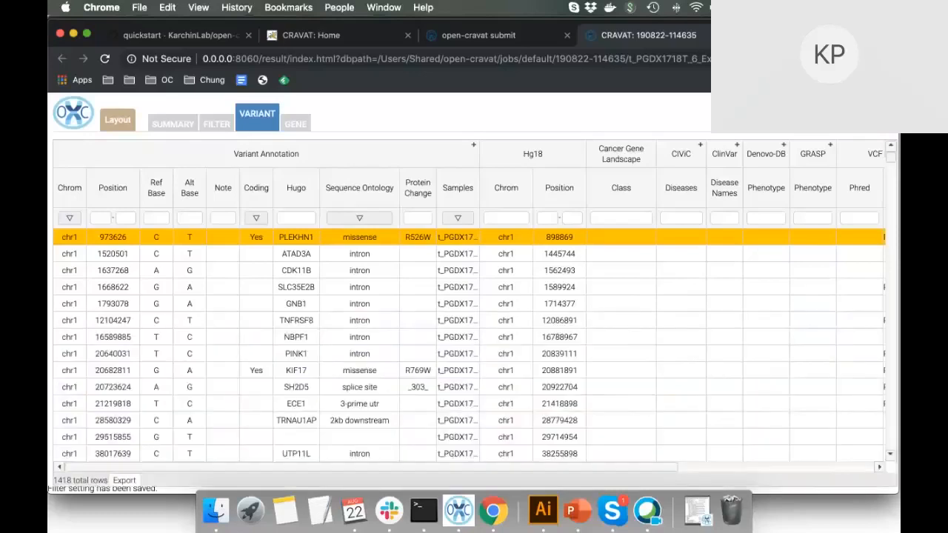
Look over the Gene table, then return to the Variant table.
scroll(644, 326, "down", 5)
scroll(642, 331, "right", 3)
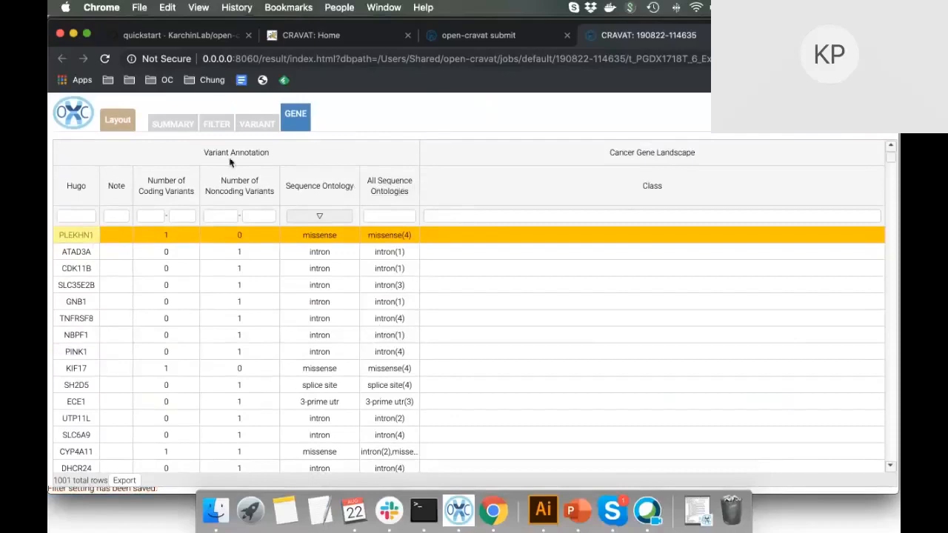
left_click(255, 123)
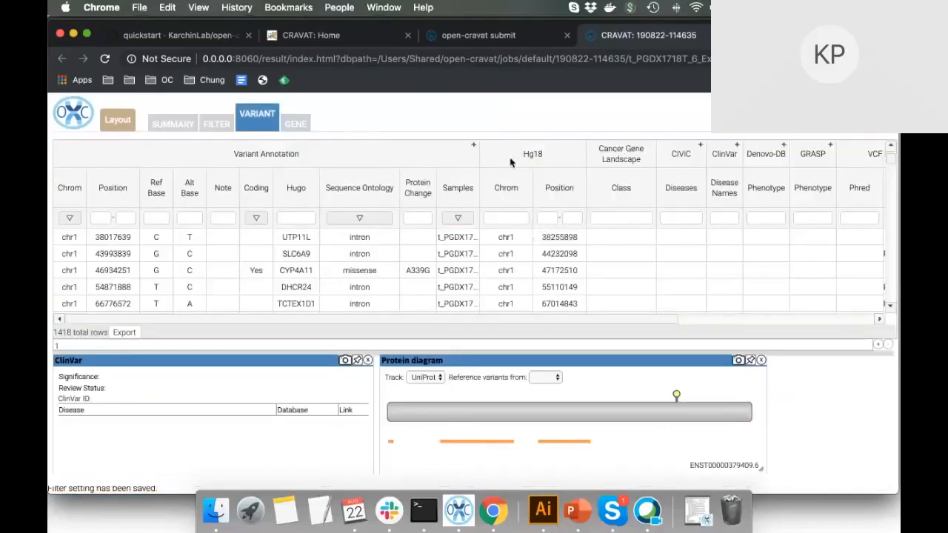
Hide the Hg18 columns, show all Variant Annotation columns, and sort by Sample Count descending.
right_click(567, 164)
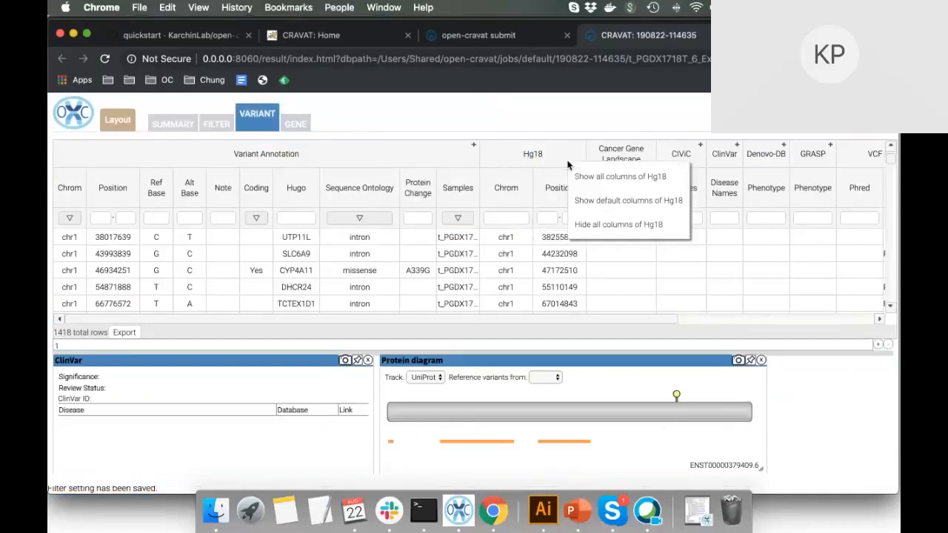
left_click(585, 224)
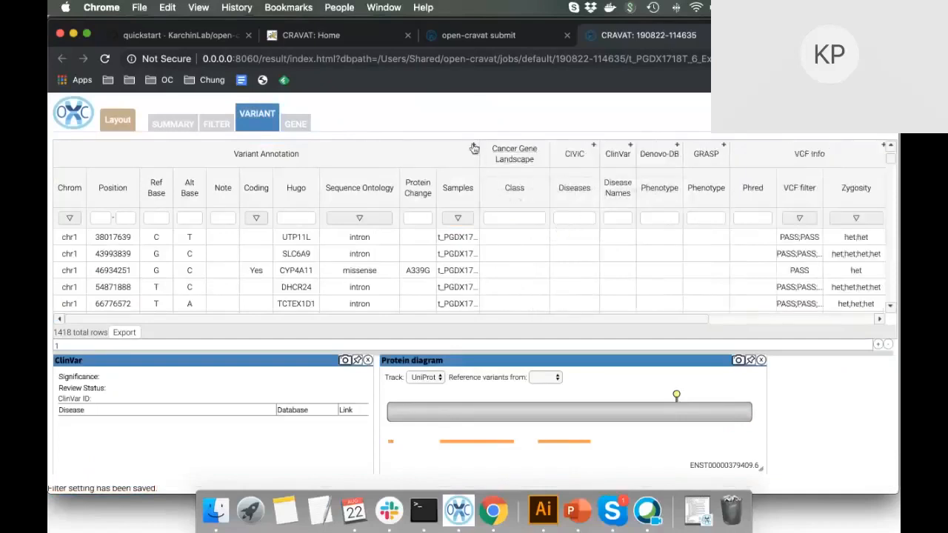
left_click(474, 147)
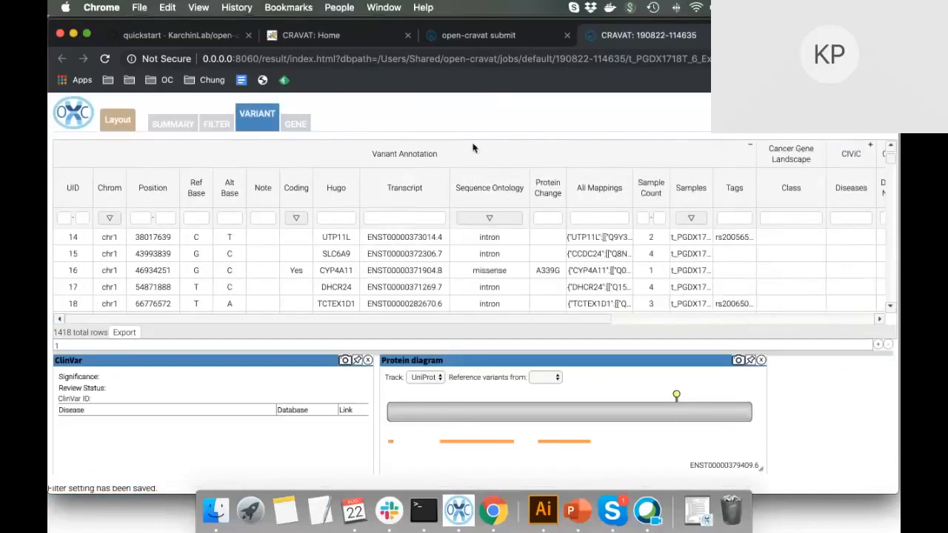
left_click(655, 196)
left_click(658, 196)
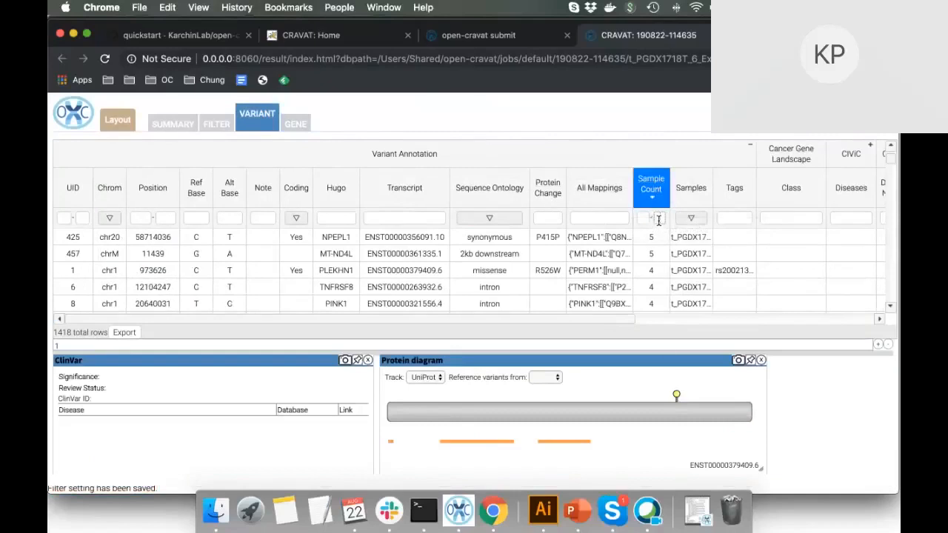
Filter the table to missense variants with a maximum Sample Count of 5.
type("5")
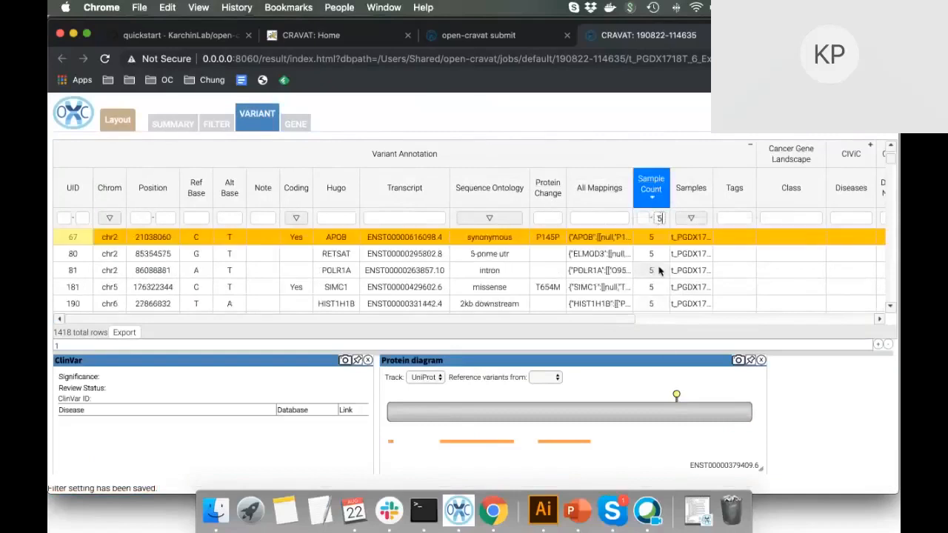
scroll(658, 270, "down", 5)
scroll(659, 271, "down", 8)
scroll(659, 271, "up", 15)
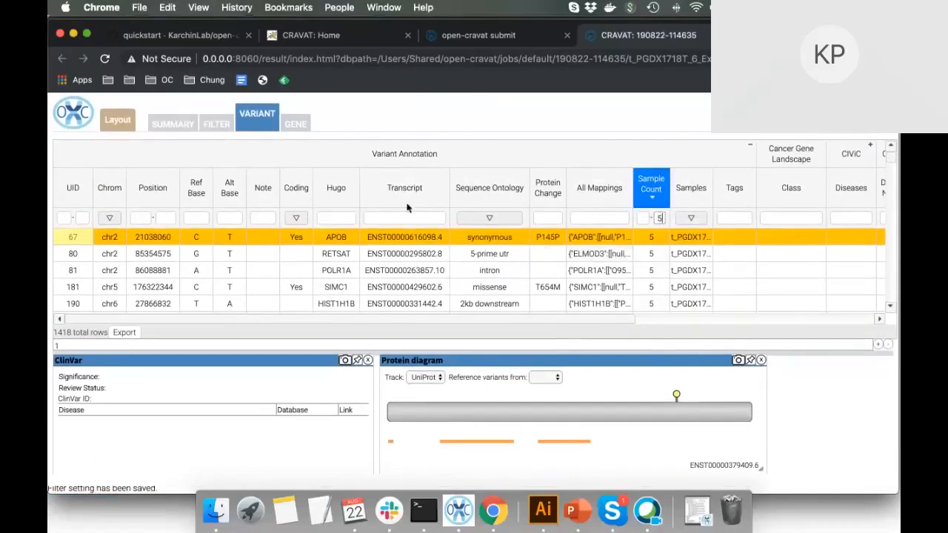
left_click(489, 218)
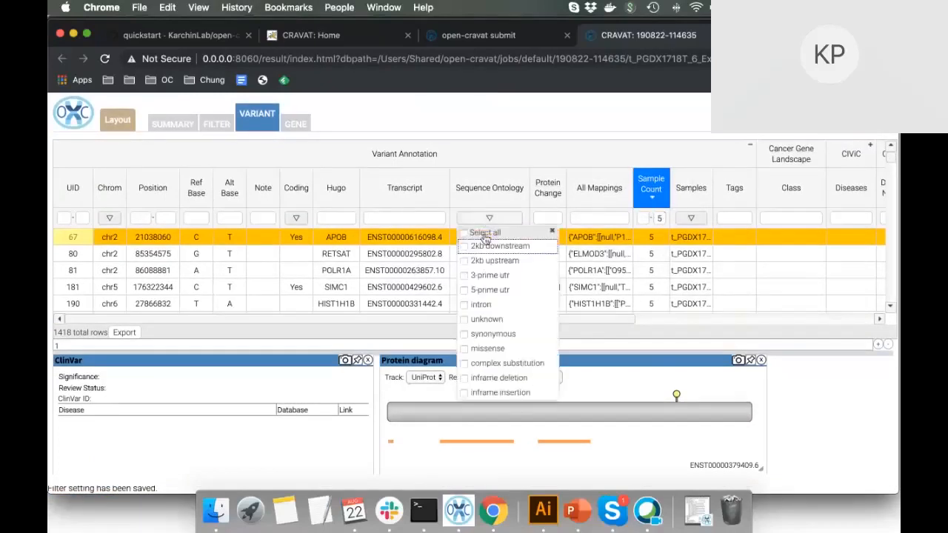
left_click(465, 348)
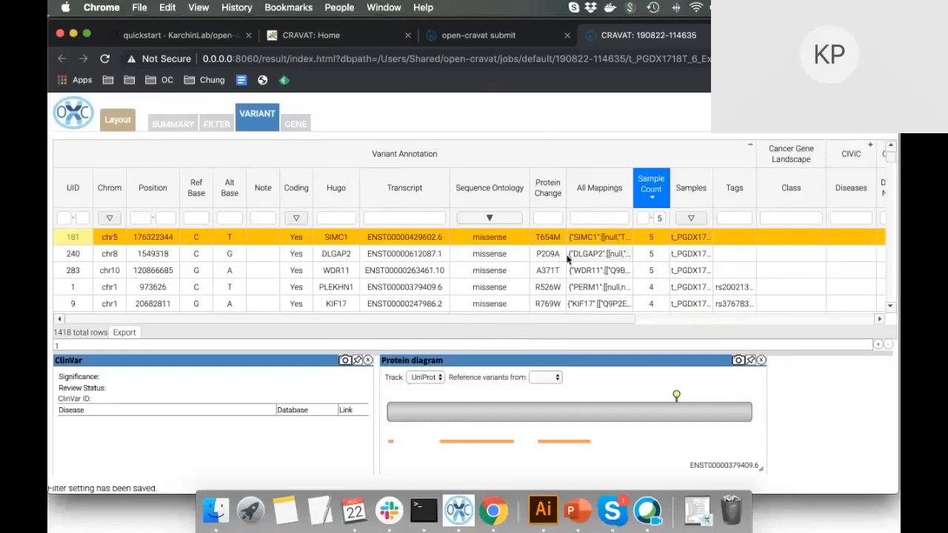
scroll(568, 257, "down", 10)
scroll(575, 254, "up", 10)
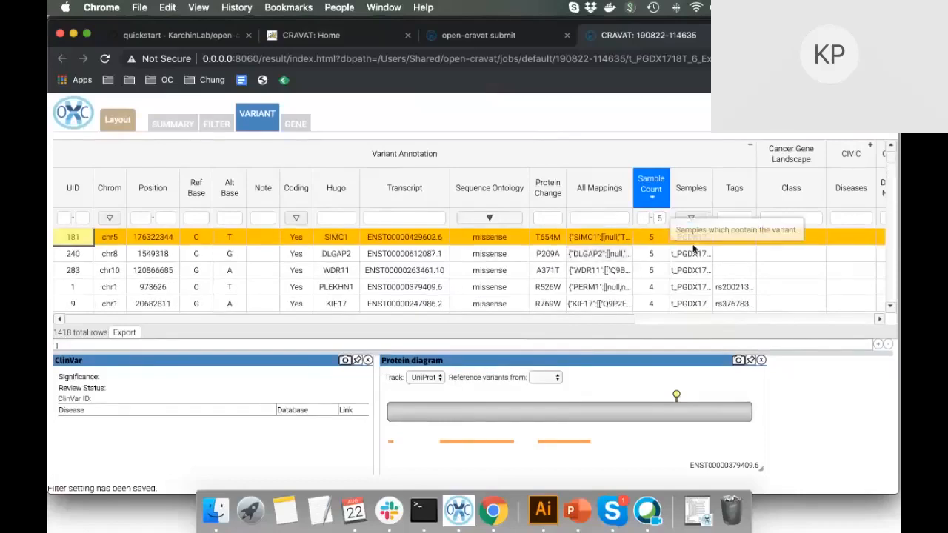
scroll(711, 251, "right", 5)
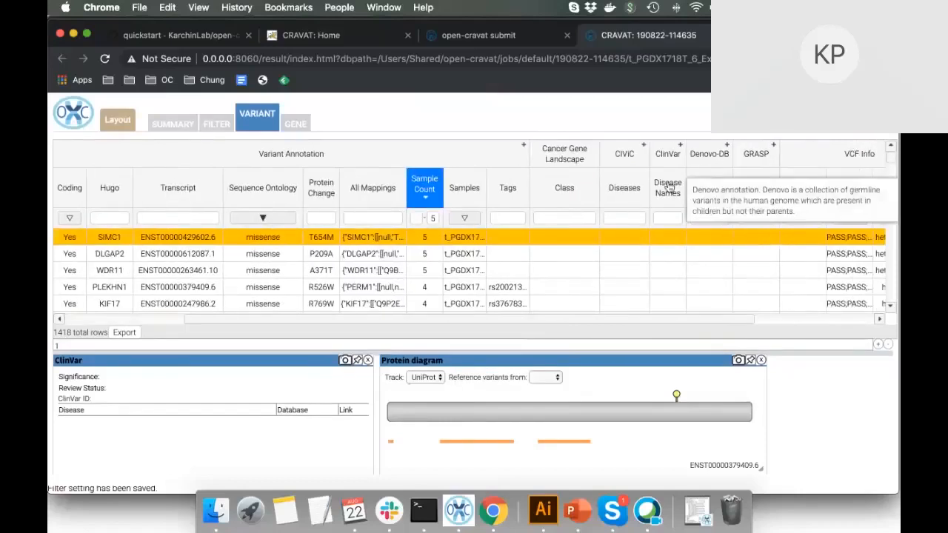
Sort by ClinVar Disease Names, widen that column, and review ClinVar details for DSE, ATXN1, LAMB1, TP53.
left_click(666, 190)
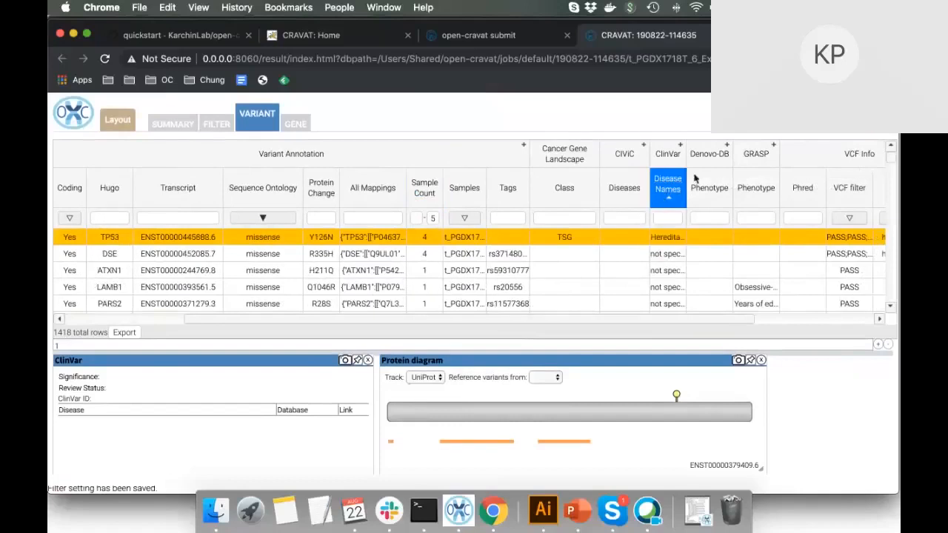
left_click_drag(687, 169, 783, 171)
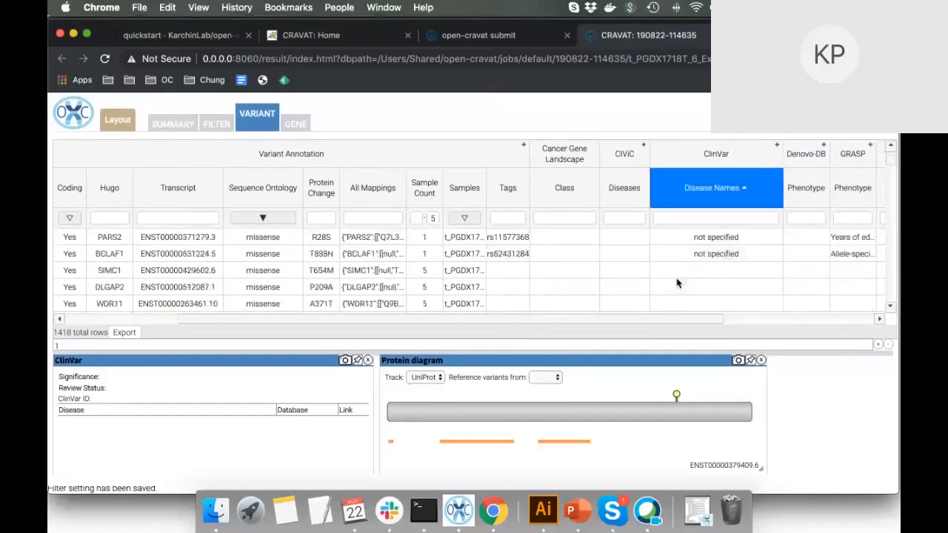
left_click(724, 258)
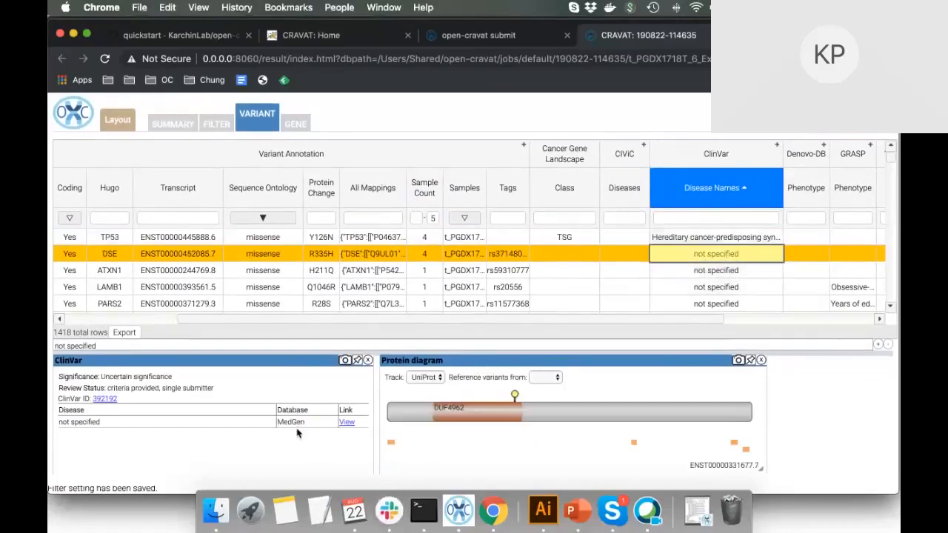
left_click(720, 273)
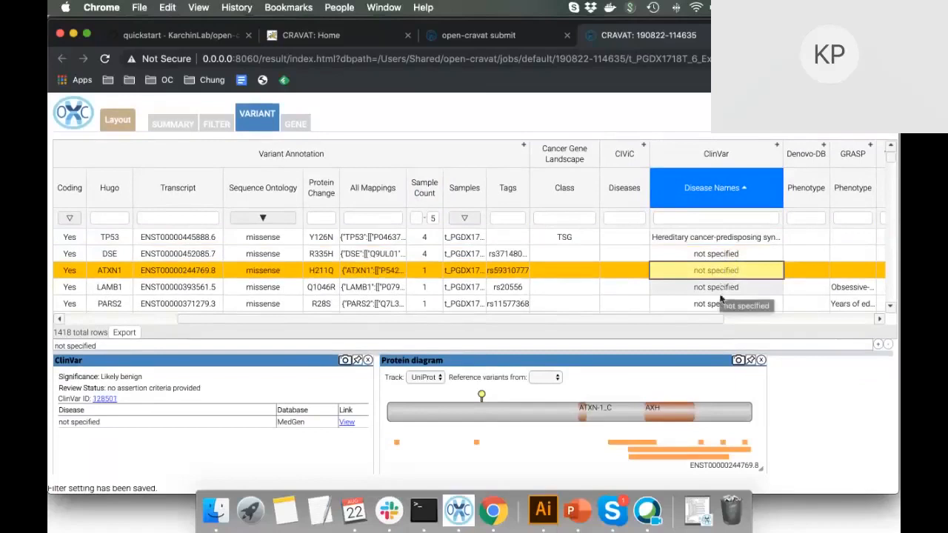
left_click(720, 293)
key("Down")
key("Down")
key("Down")
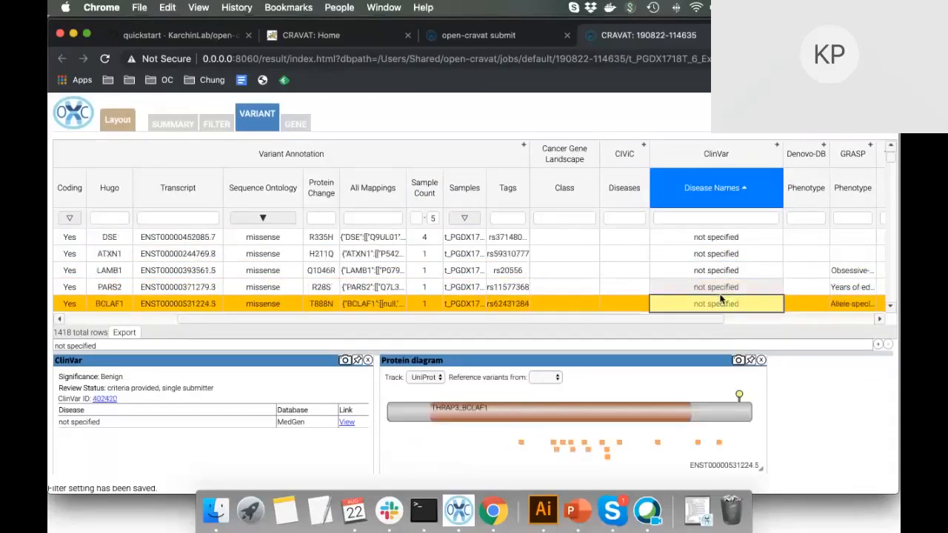
key("Up")
key("Up")
key("Up")
key("Up")
key("Up")
key("Up")
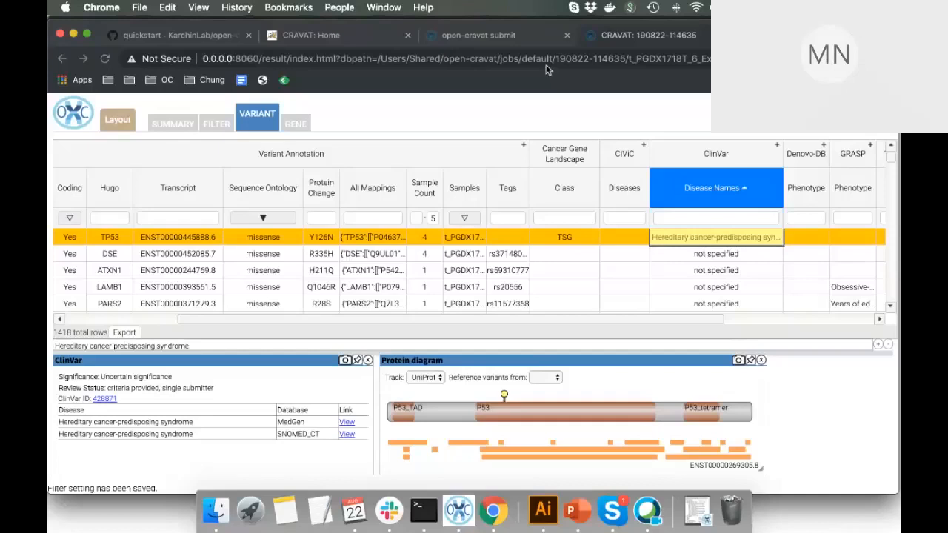
Check the DSE and ATXN1 variants' details and scroll right to the VCF Info columns.
left_click(670, 255)
key("Right")
key("Right")
key("Right")
key("Right")
key("Right")
key("Right")
key("Right")
key("Right")
key("Right")
key("Right")
key("Right")
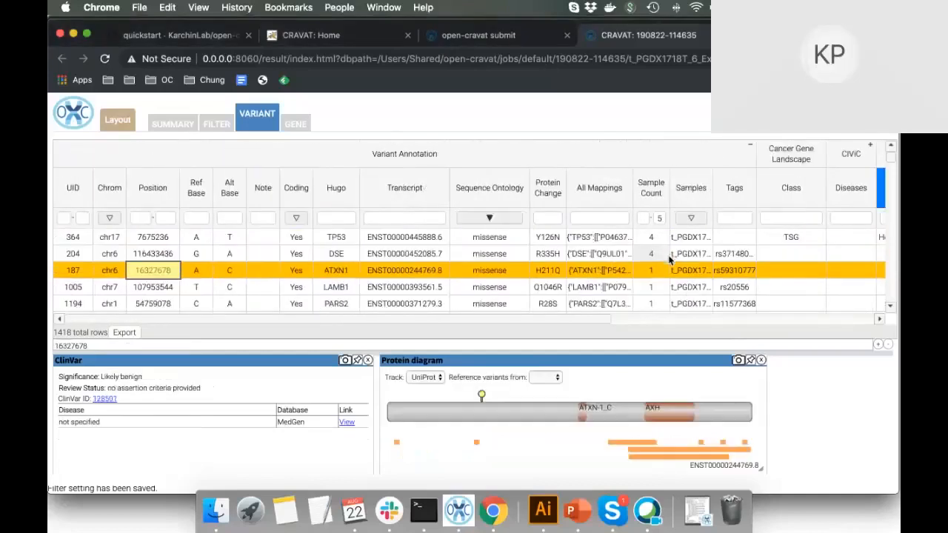
scroll(621, 273, "right", 5)
scroll(618, 276, "right", 5)
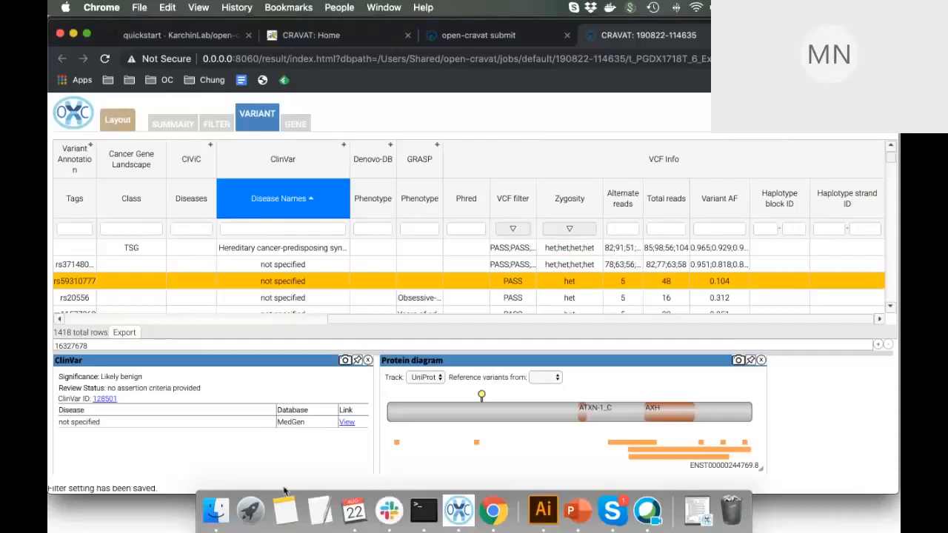
Start a new TextEdit document and type the first contact e-mail address, fixing typos.
left_click(316, 504)
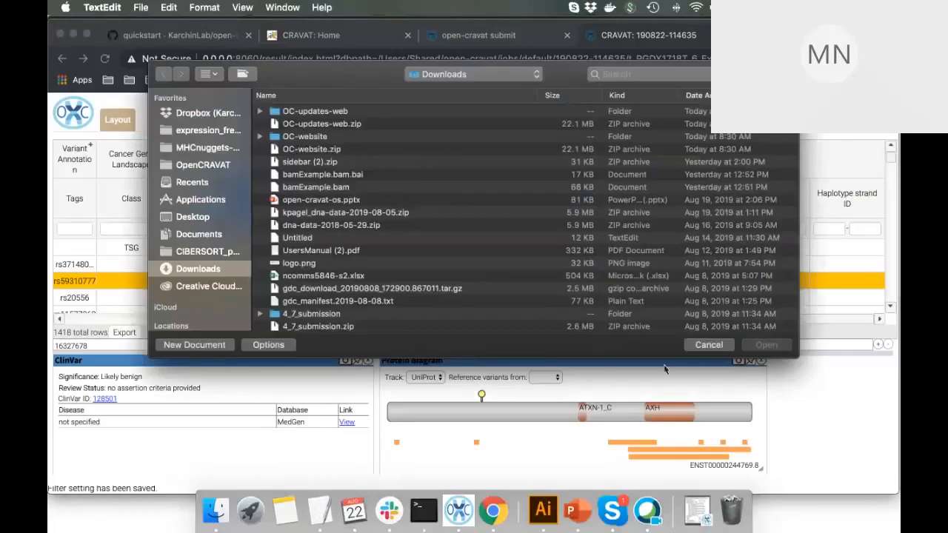
left_click(212, 344)
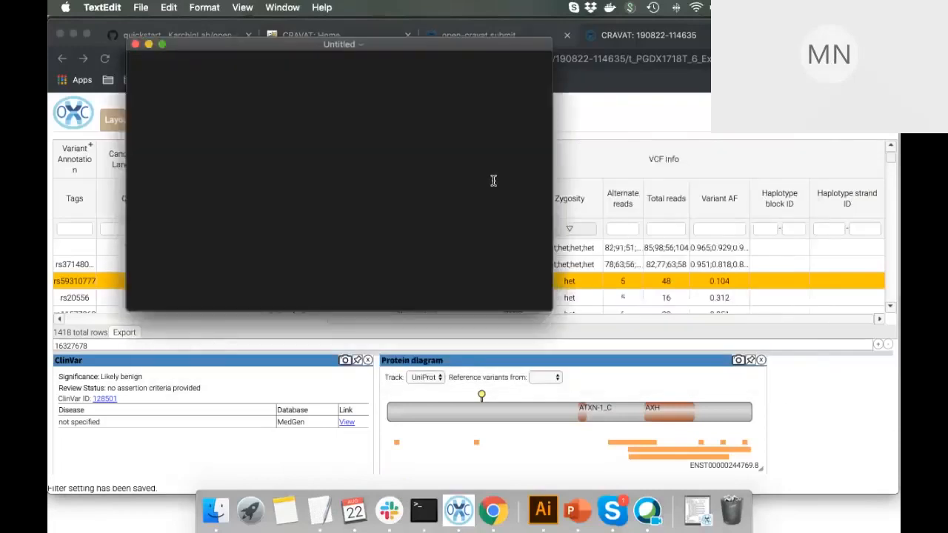
key("Return")
key("Return")
key("Return")
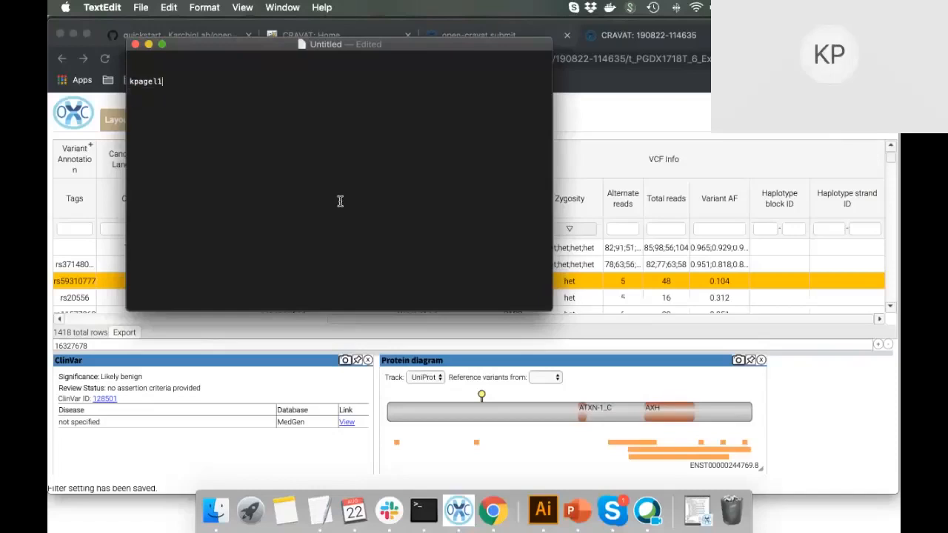
key("Down")
key("shift+Right")
type("k")
On a new line, type the support e-mail address and enlarge the document text.
key("Return")
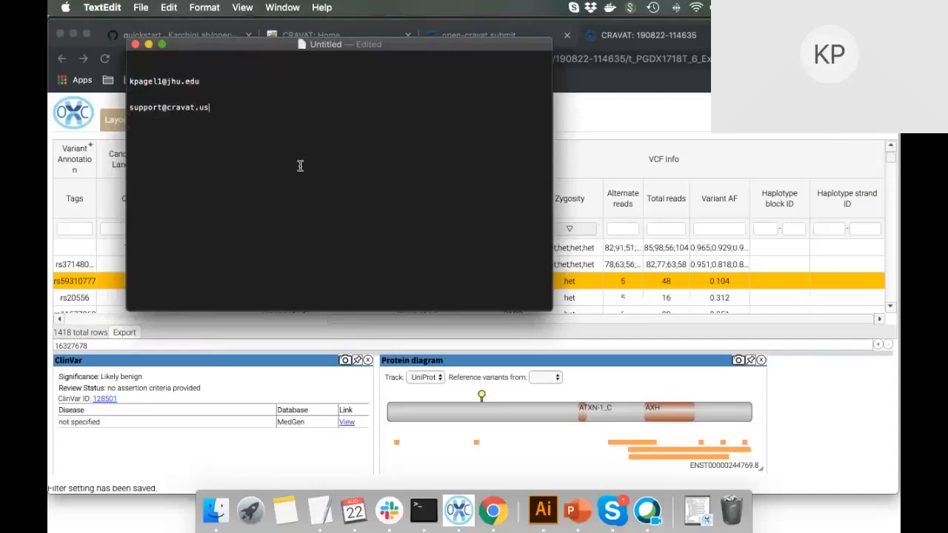
key("super+plus")
key("super+plus")
key("super+plus")
key("super+plus")
key("super+plus")
key("super+plus")
key("super+plus")
key("super+plus")
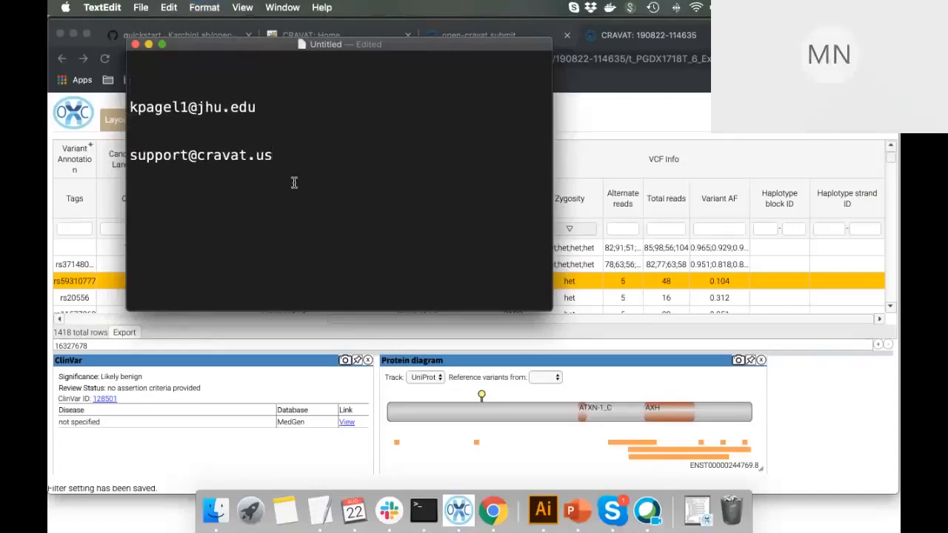
key("Return")
key("Return")
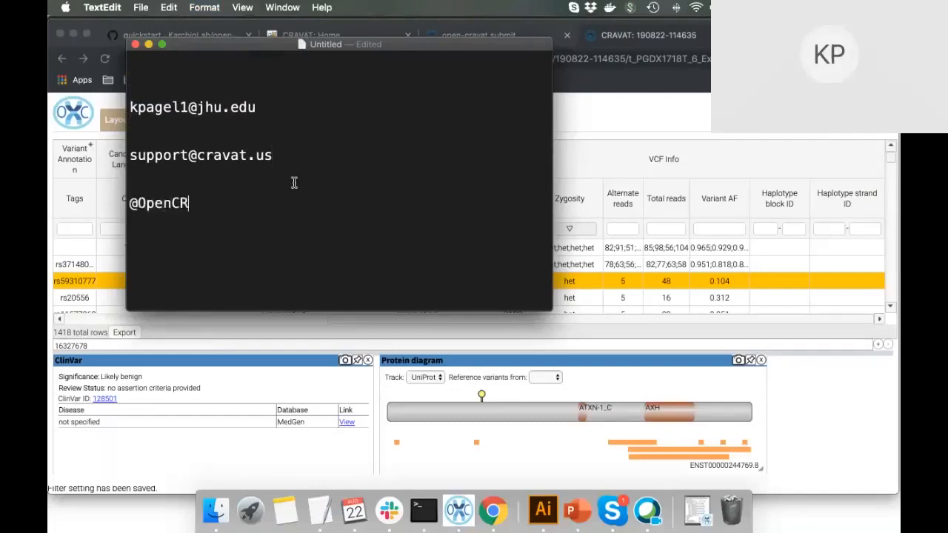
key("BackSpace")
key("BackSpace")
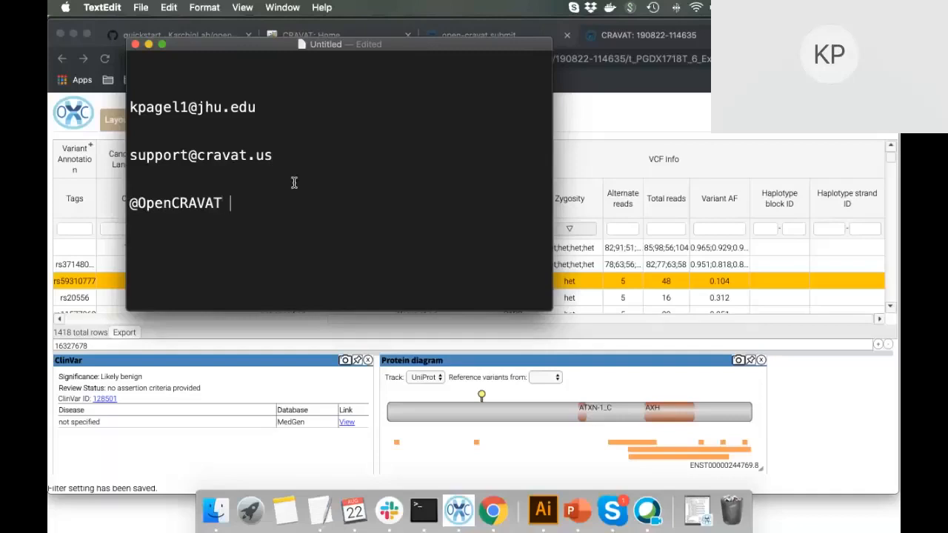